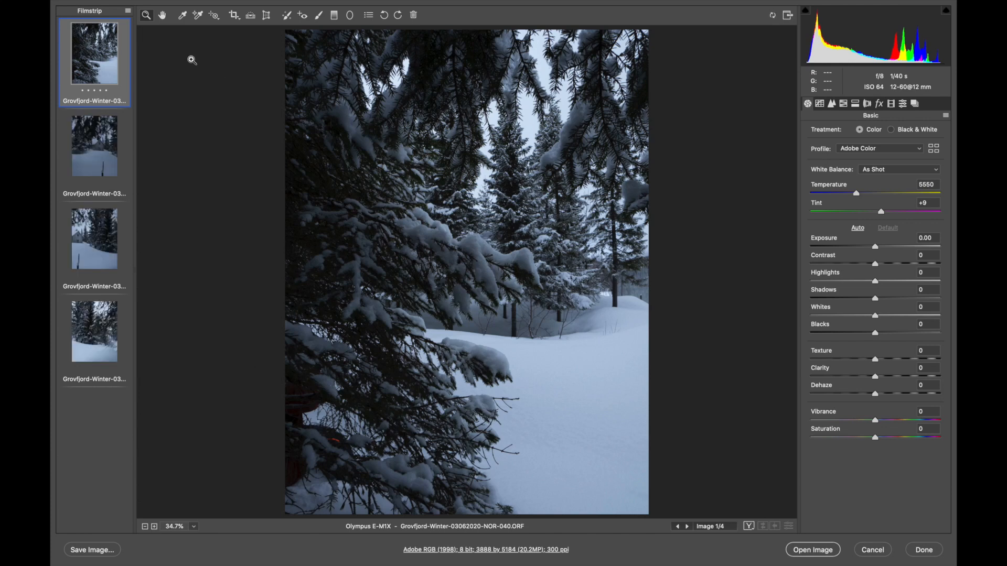
Step: Select all four images in the filmstrip and start merging them to a panorama
click(128, 11)
click(148, 21)
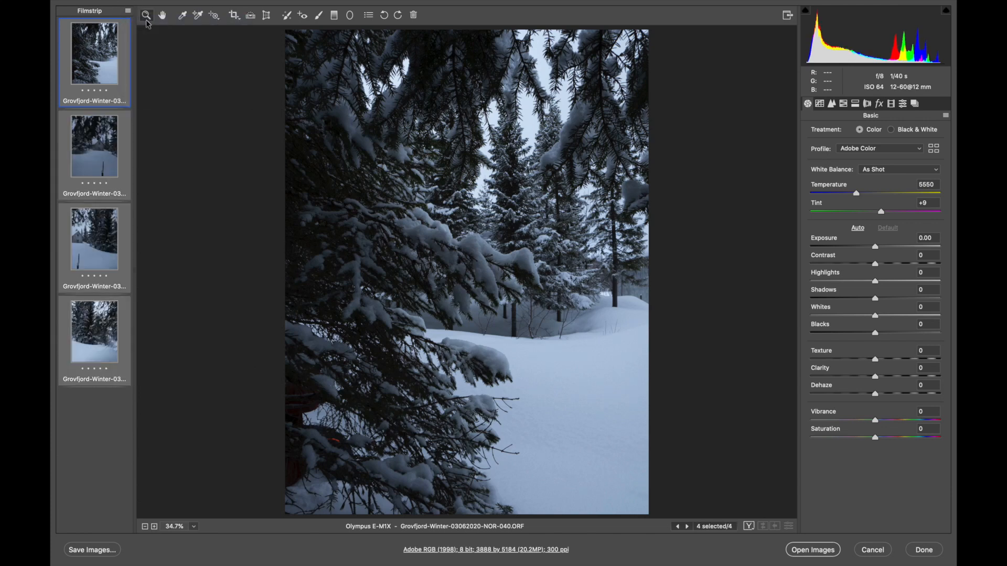
click(129, 11)
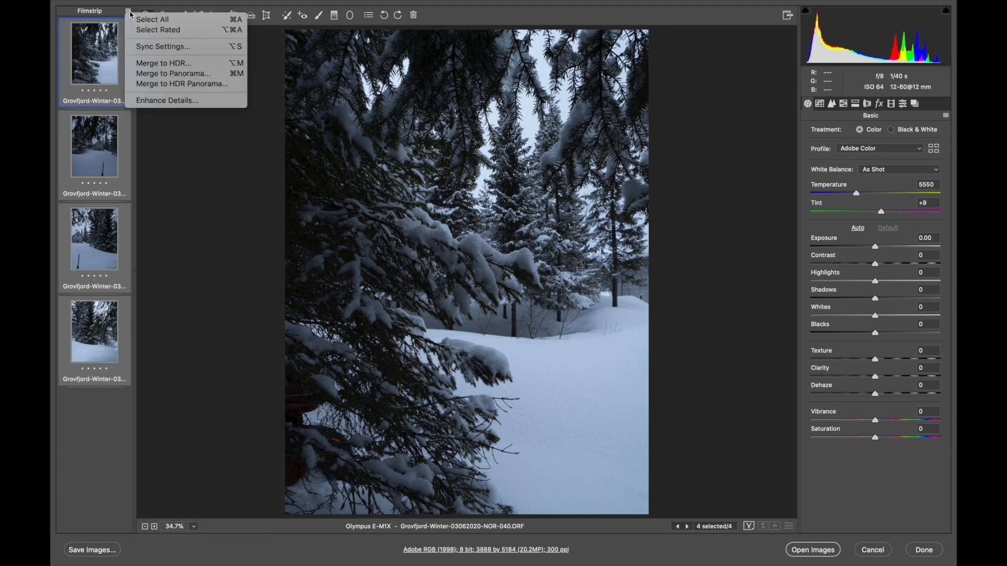
click(169, 76)
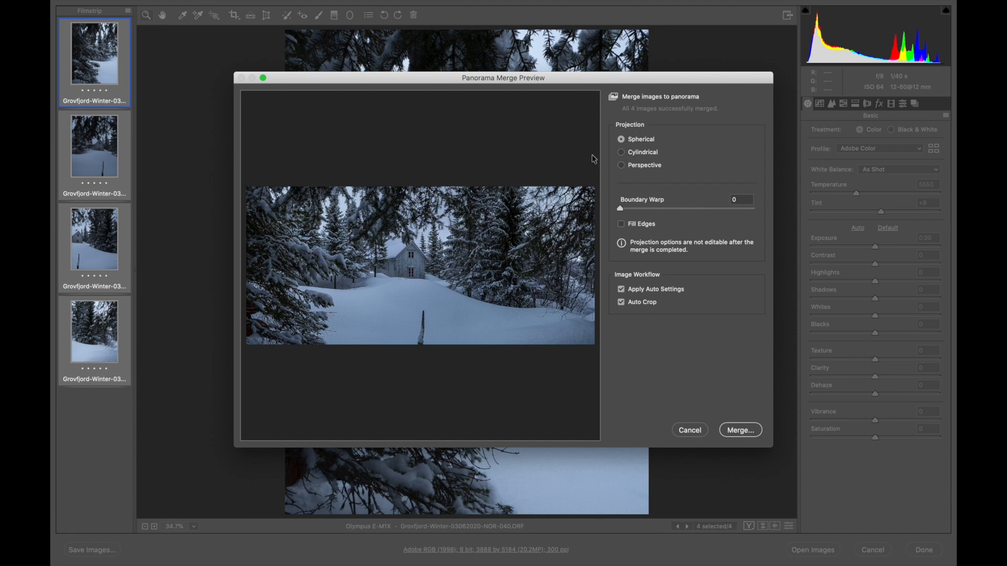
Step: Try the Cylindrical projection and a Boundary Warp of 27, returning to Spherical and a warp of 0
click(622, 153)
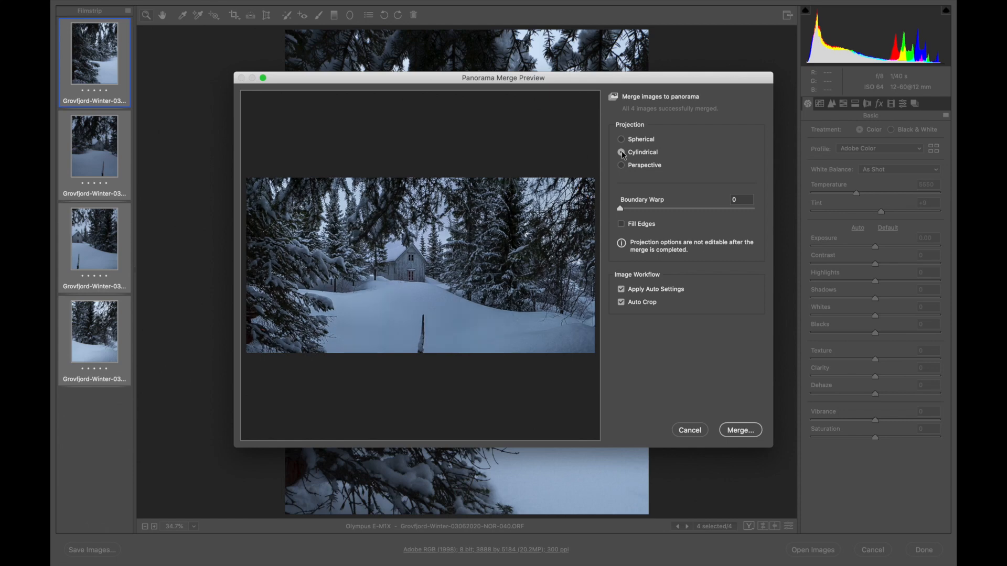
click(621, 140)
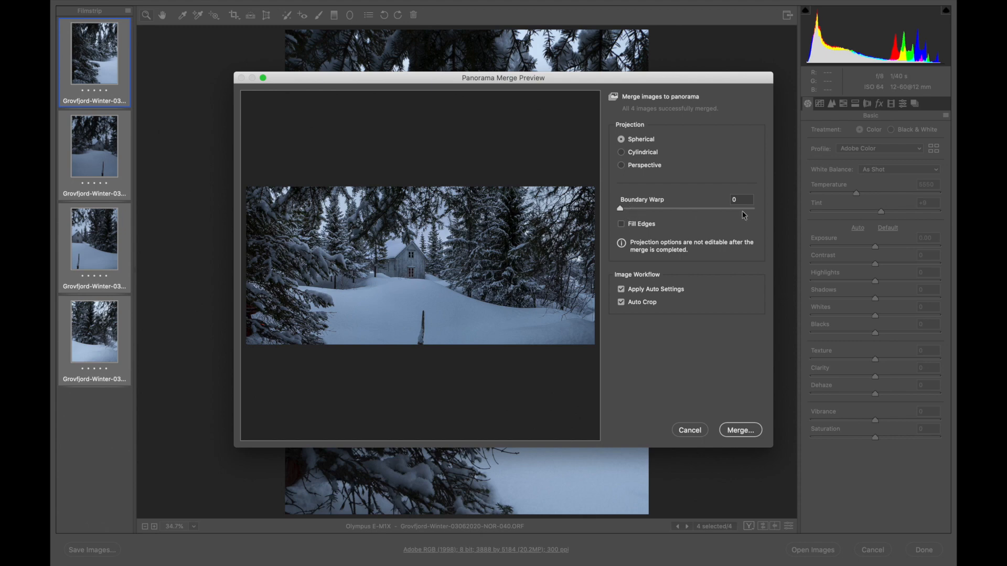
drag(622, 207, 658, 208)
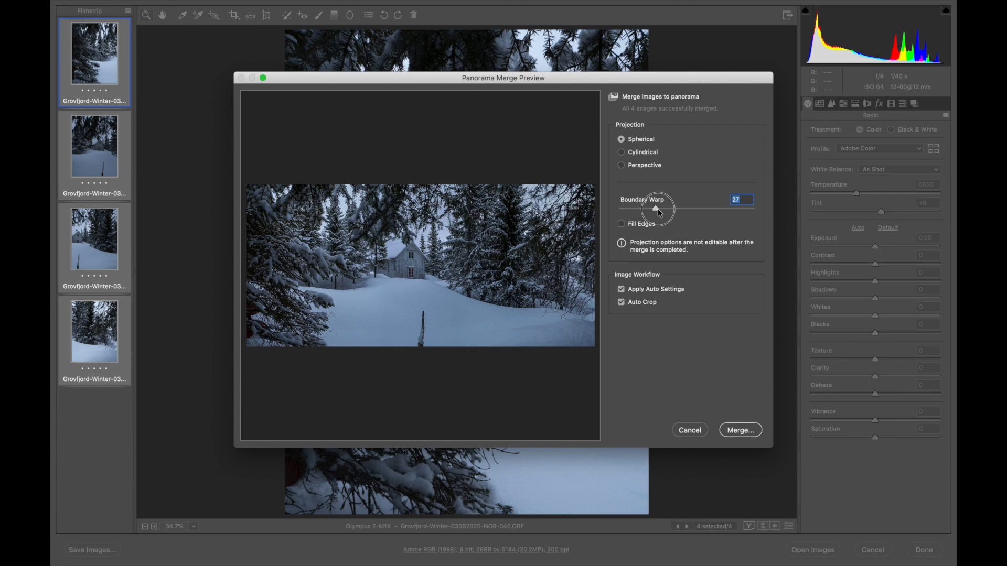
drag(657, 208, 612, 209)
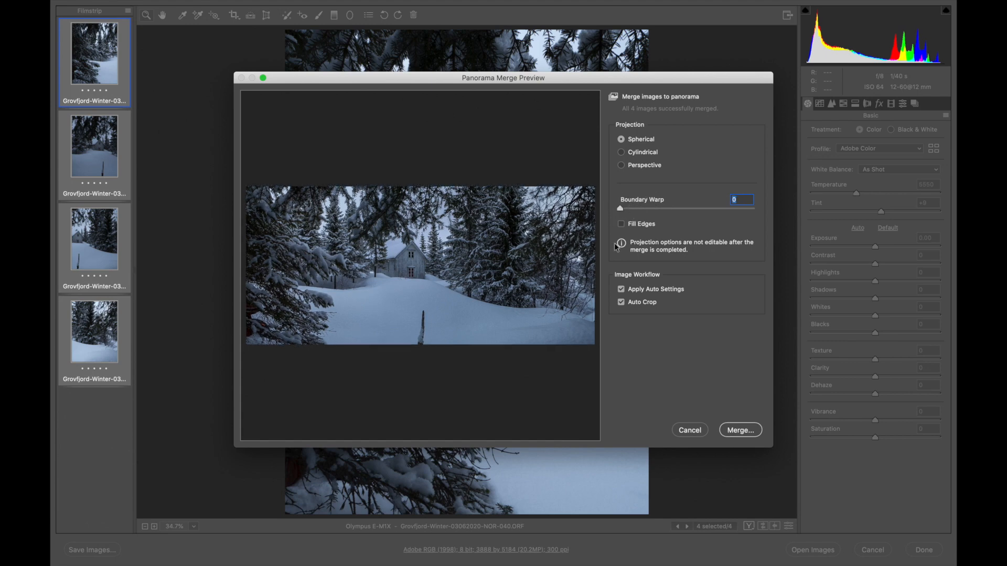
Step: Merge the images with the current settings and save the panorama under the suggested name and folder
click(739, 431)
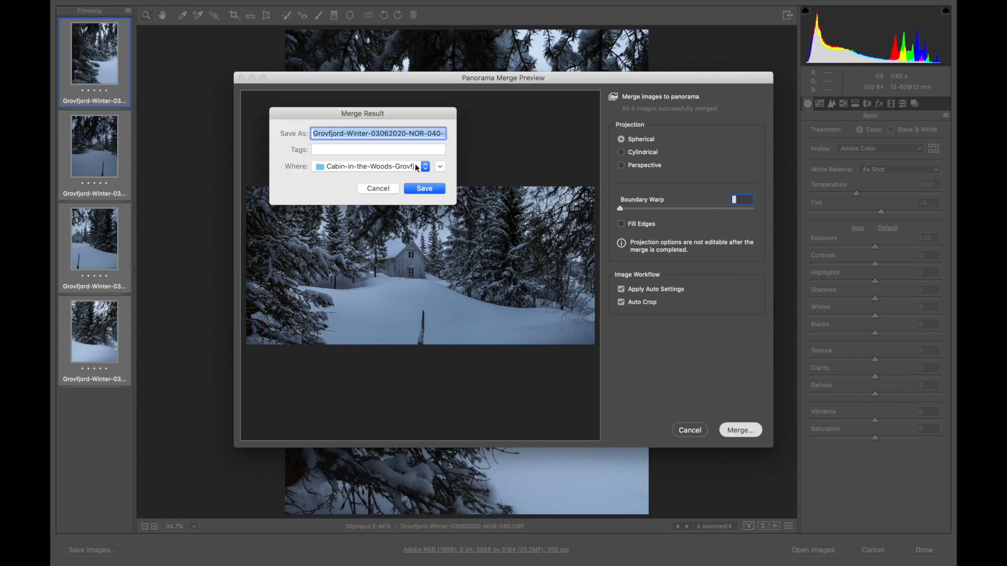
click(424, 188)
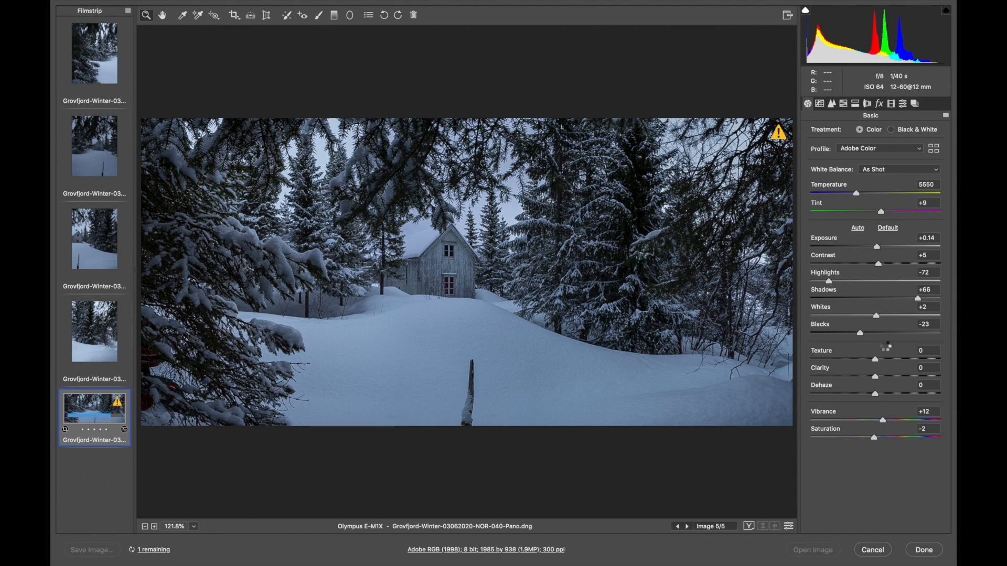
Step: Set the merged panorama's Shadows to +99, Whites to -58 and Highlights to -44
drag(922, 300, 939, 299)
drag(877, 316, 837, 317)
drag(830, 283, 848, 289)
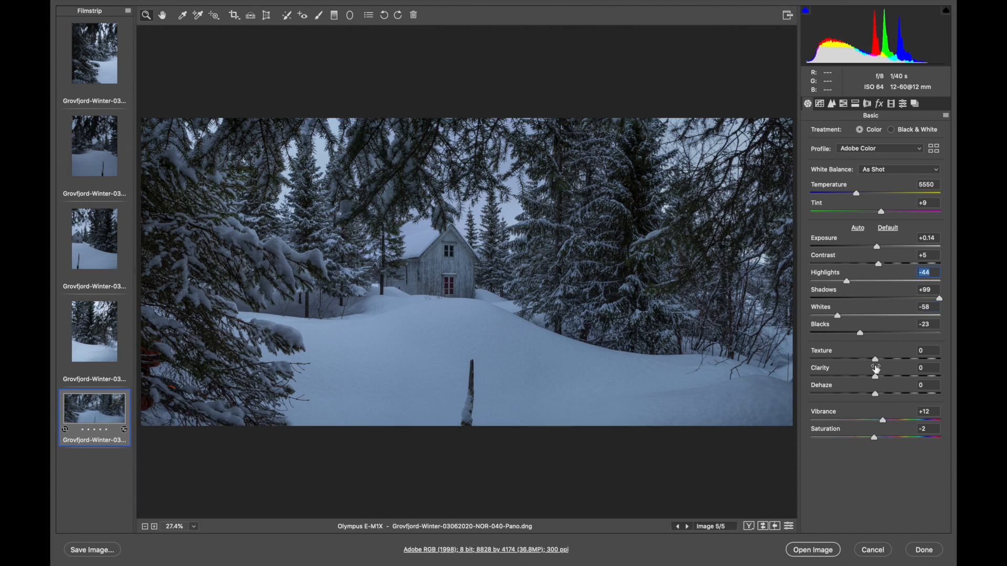
Step: Set Texture to +9, Clarity to +20, Vibrance to +48, Temperature to 6350 and Tint to +10
drag(876, 360, 890, 381)
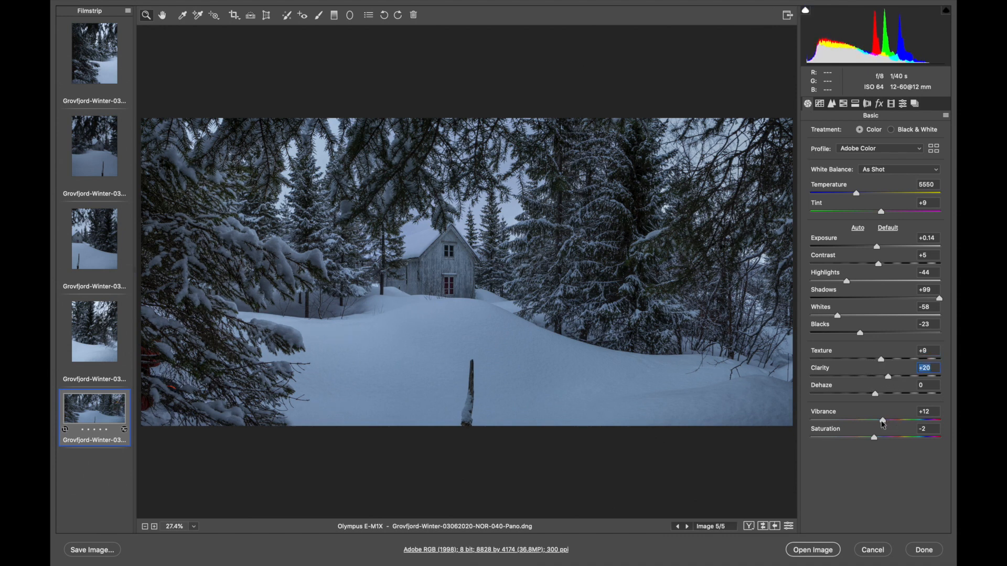
drag(883, 422, 907, 420)
drag(858, 195, 885, 215)
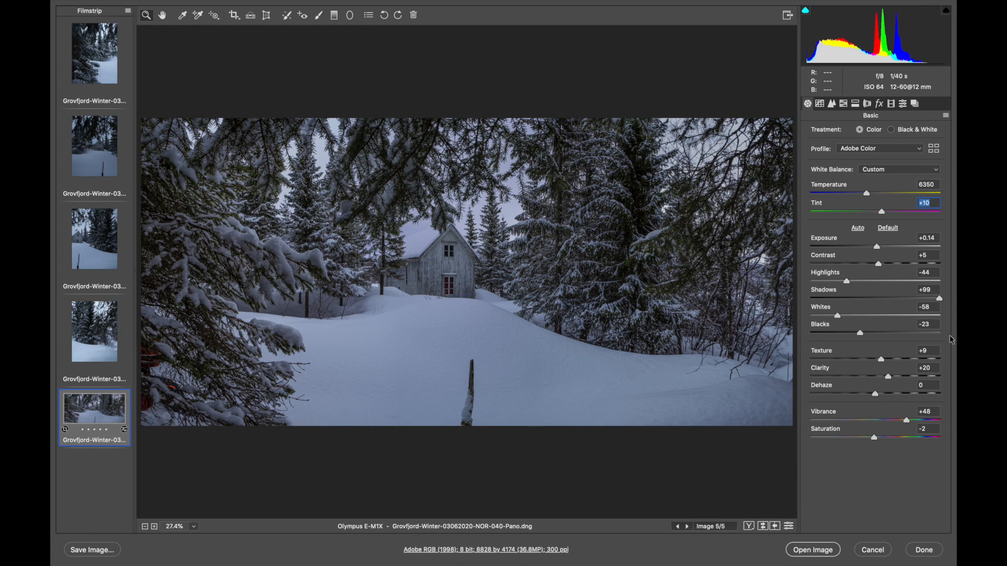
Step: Set Exposure to +0.35 and Contrast to +11, and open the panorama in Photoshop
drag(879, 248, 885, 266)
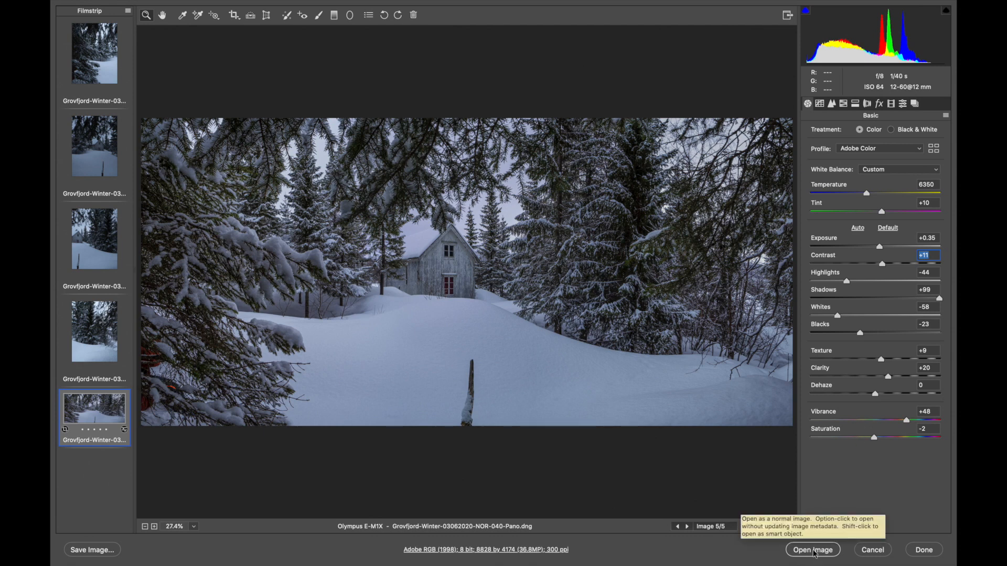
click(814, 551)
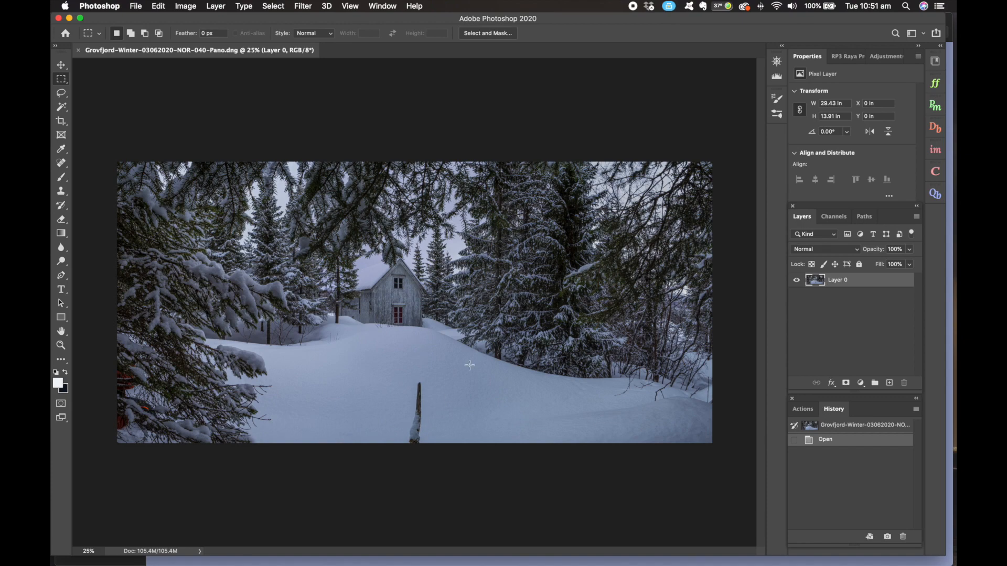
Step: Remove the wooden post from the foreground snow with a content-aware Spot Healing Brush stroke
key(super+equal)
key(super+equal)
key(super+equal)
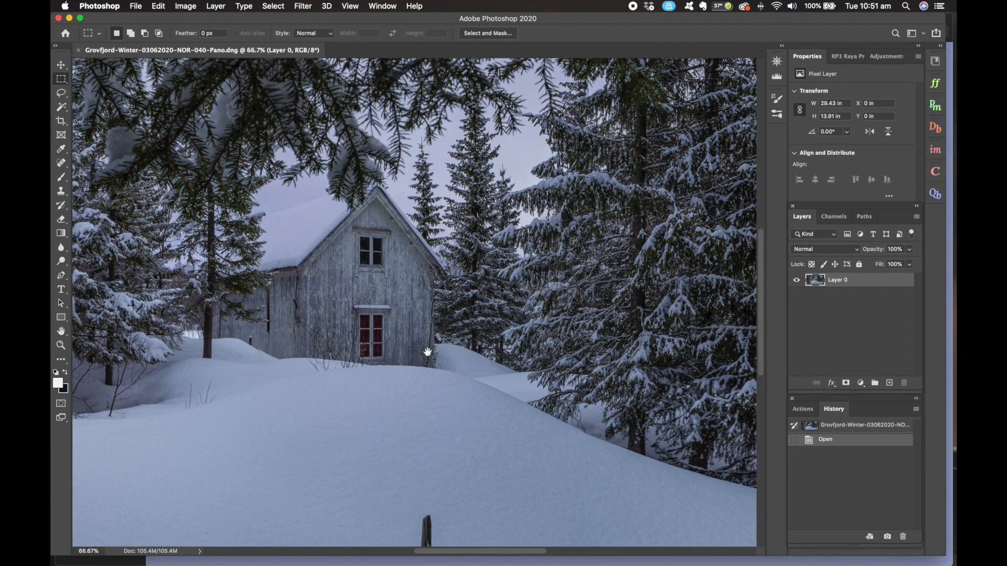
drag(427, 352, 456, 152)
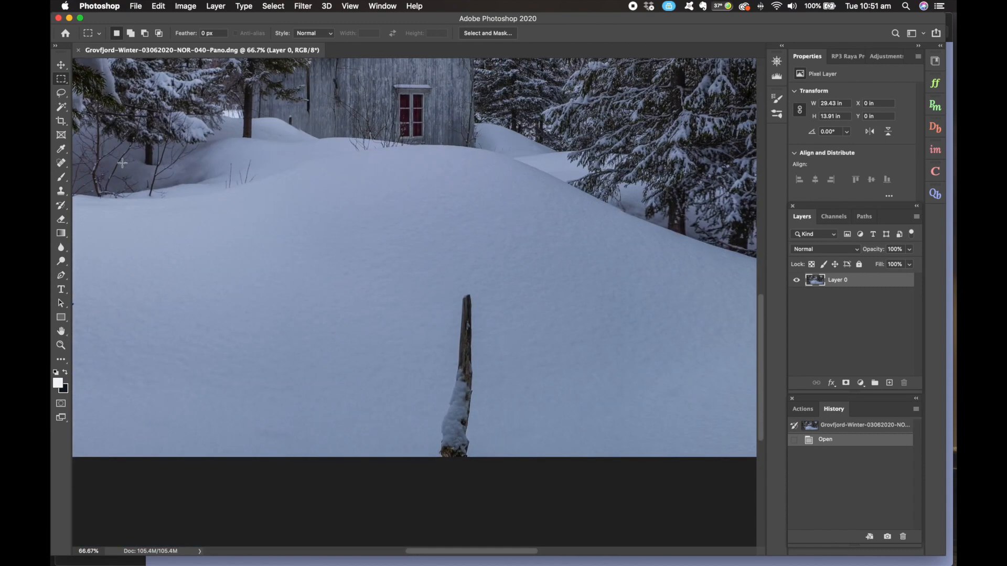
click(61, 163)
mouse_move(466, 300)
mouse_down()
mouse_move(464, 459)
mouse_move(442, 454)
mouse_move(439, 423)
mouse_move(461, 371)
mouse_move(464, 321)
mouse_move(450, 449)
mouse_move(449, 426)
mouse_move(468, 478)
mouse_up()
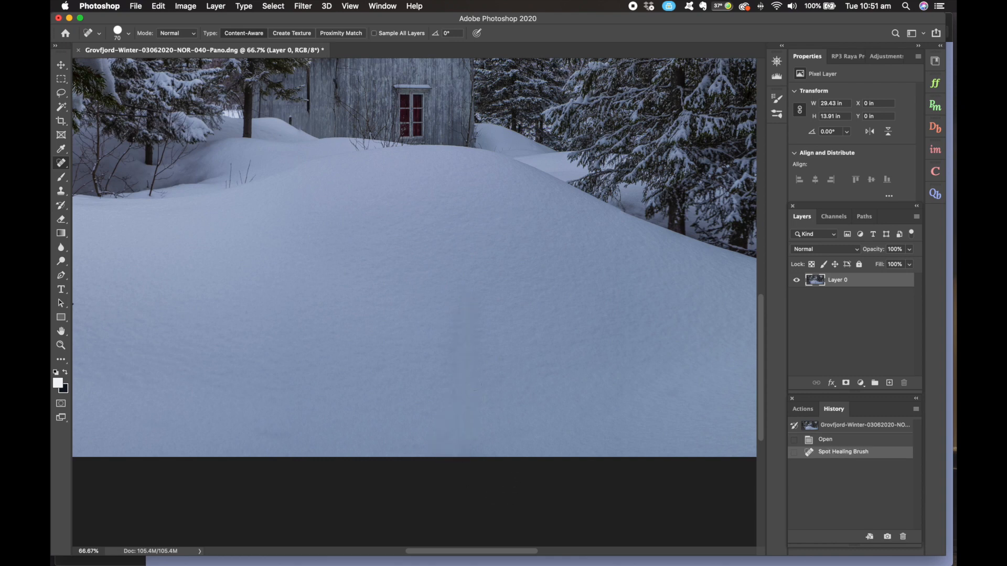
Step: Lasso the healed area where the post stood, fill it with Content-Aware at 100% opacity, and deselect
drag(61, 93, 111, 97)
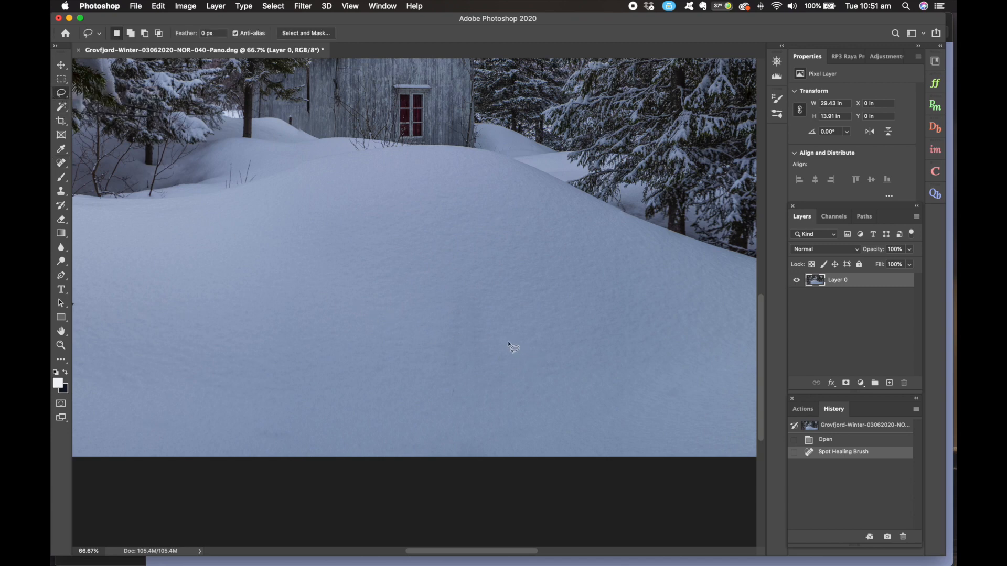
mouse_move(506, 349)
mouse_down()
mouse_move(503, 294)
mouse_move(461, 267)
mouse_move(441, 340)
mouse_move(434, 465)
mouse_move(494, 465)
mouse_move(514, 450)
mouse_up()
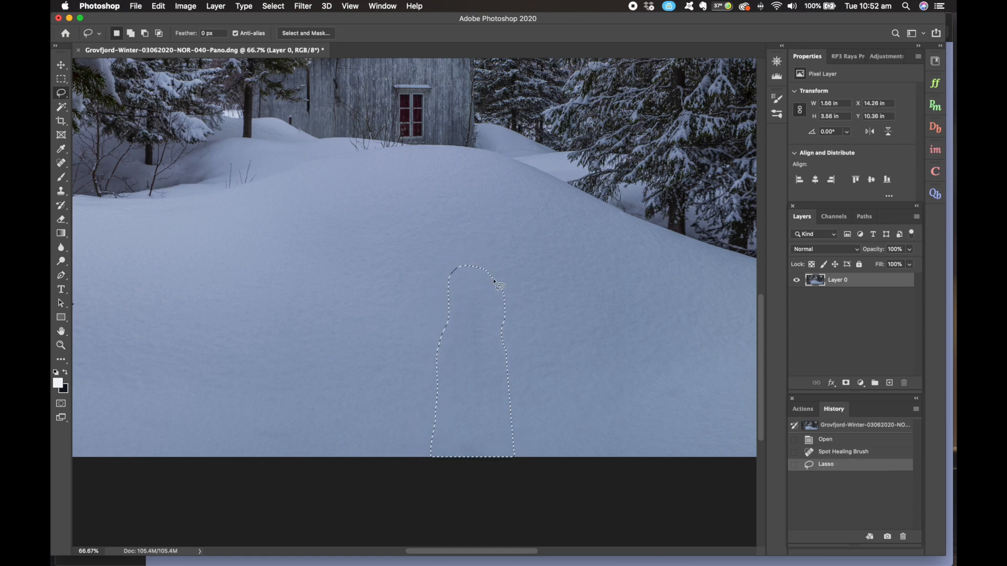
click(164, 5)
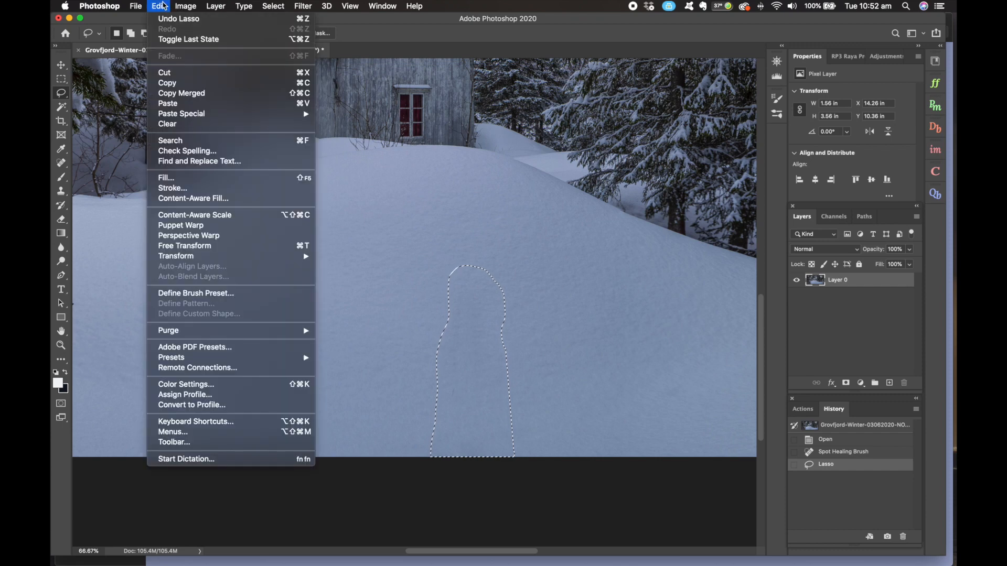
click(189, 182)
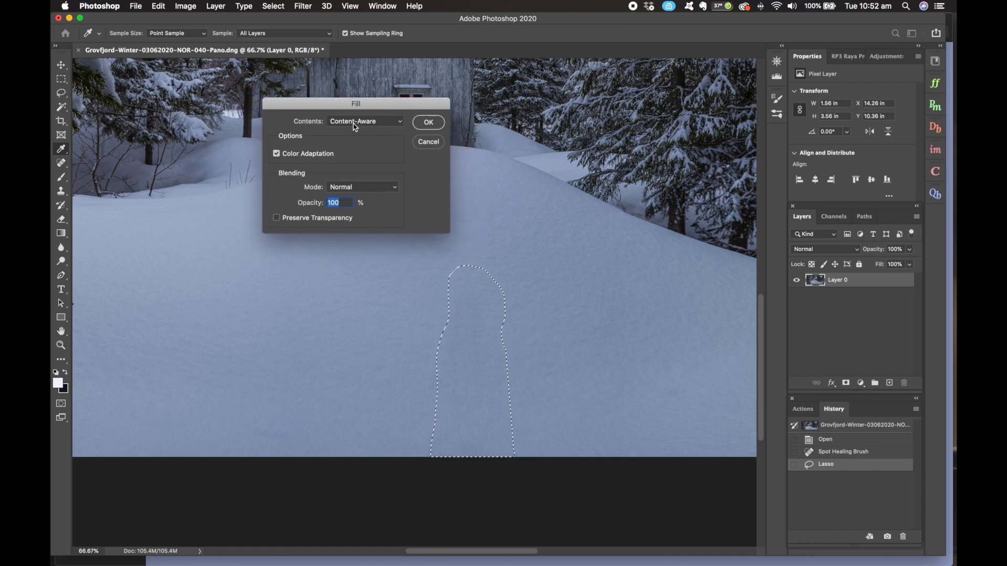
click(402, 125)
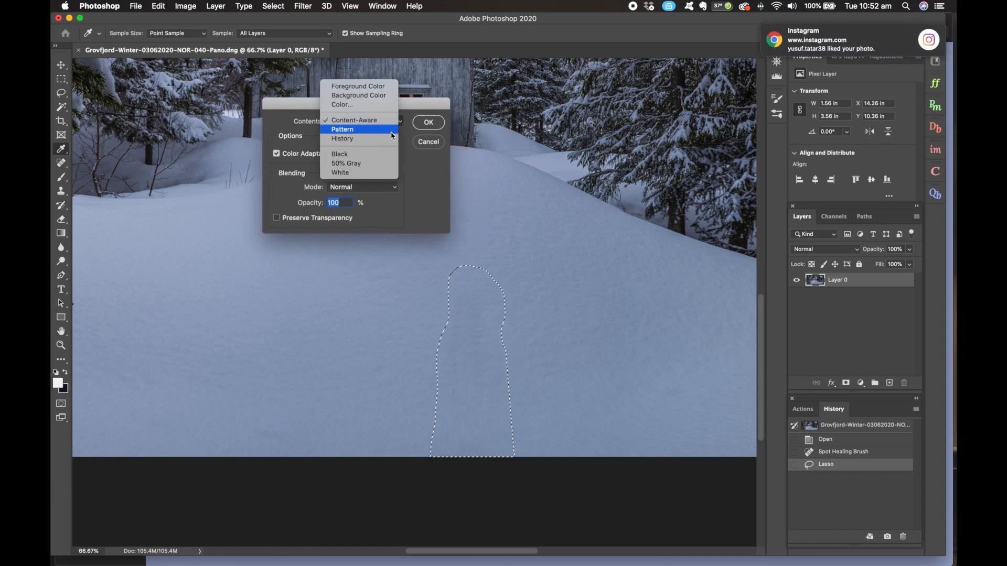
click(359, 121)
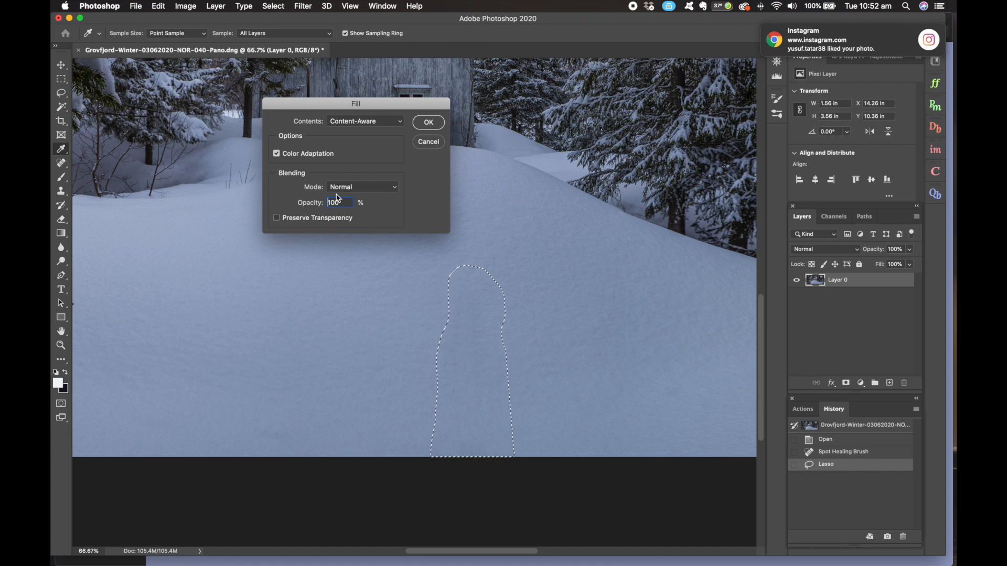
click(433, 124)
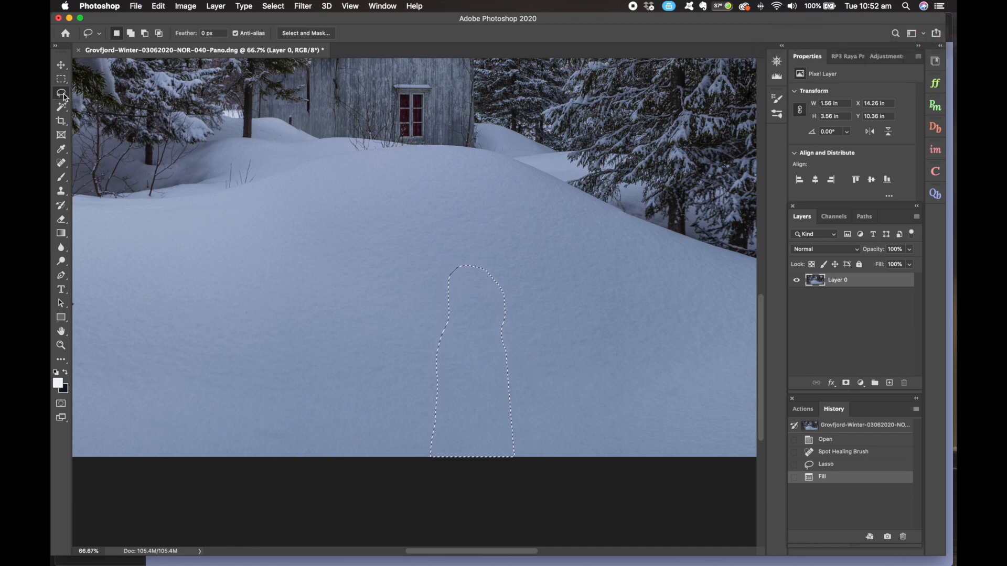
click(61, 79)
click(388, 390)
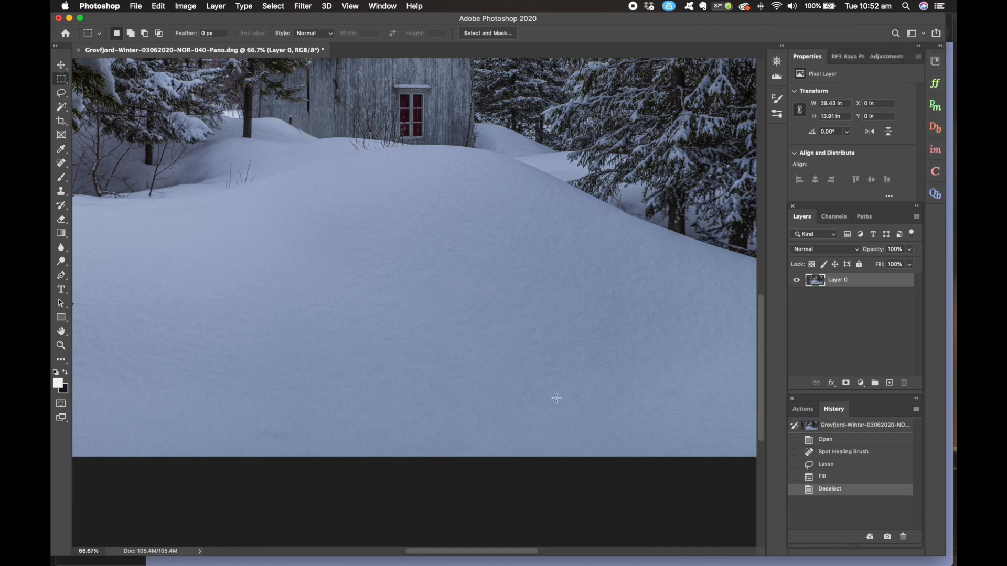
Step: Heal away the stray twigs and branches sticking out of the snow near the photo's lower-right edge
key(super+minus)
drag(516, 229, 245, 370)
drag(315, 299, 254, 276)
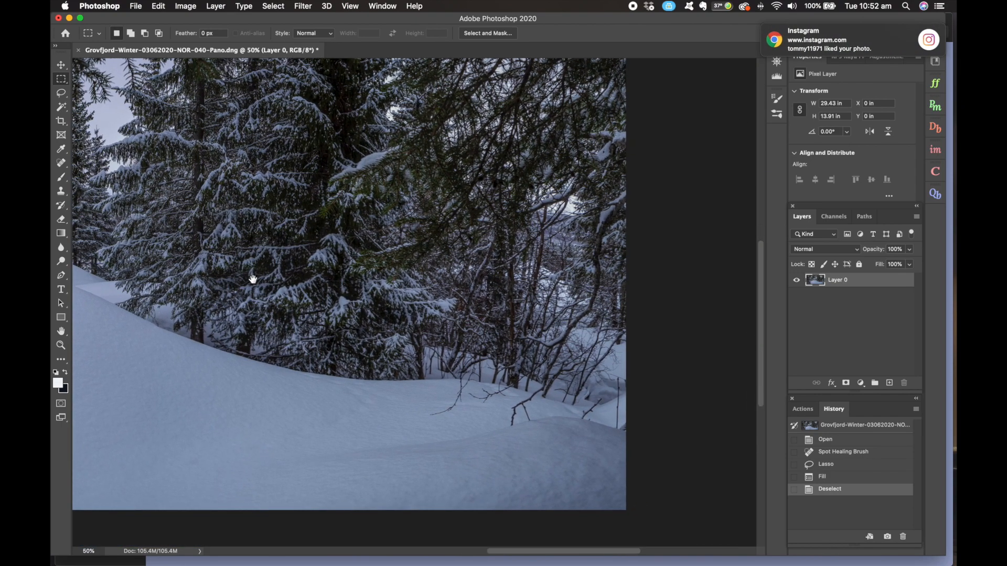
click(61, 164)
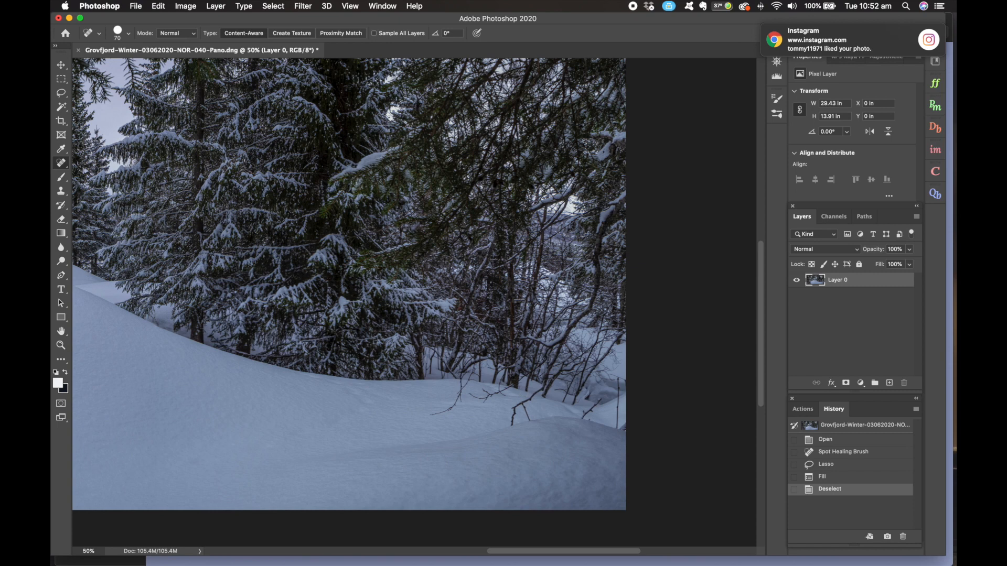
mouse_move(615, 373)
mouse_down()
mouse_move(630, 398)
mouse_move(606, 373)
mouse_move(614, 369)
mouse_move(624, 385)
mouse_move(617, 433)
mouse_move(627, 425)
mouse_move(644, 447)
mouse_up()
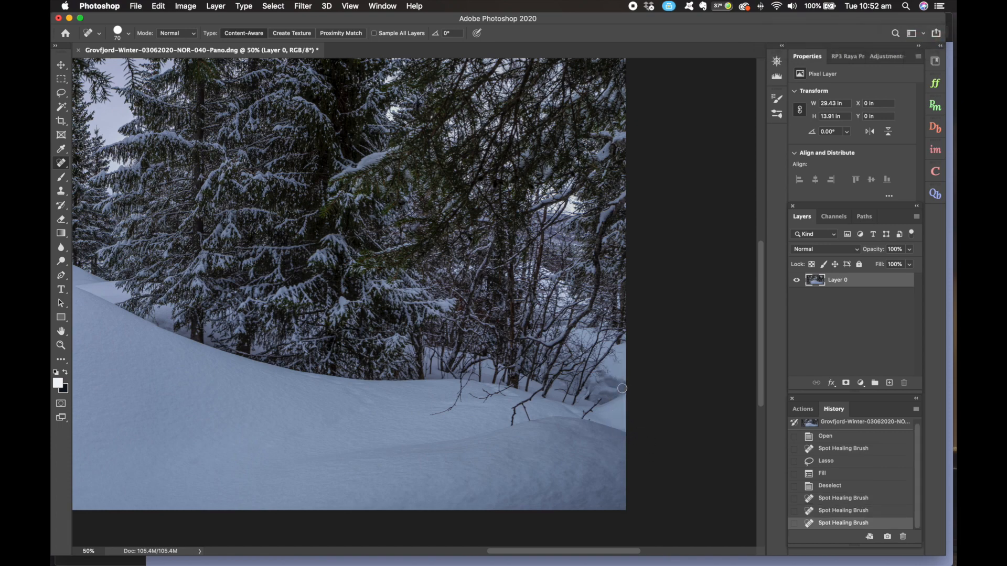
mouse_move(607, 374)
mouse_down()
mouse_move(609, 396)
mouse_move(583, 418)
mouse_move(592, 426)
mouse_up()
mouse_move(541, 392)
mouse_down()
mouse_move(513, 412)
mouse_move(511, 427)
mouse_move(513, 417)
mouse_move(530, 421)
mouse_up()
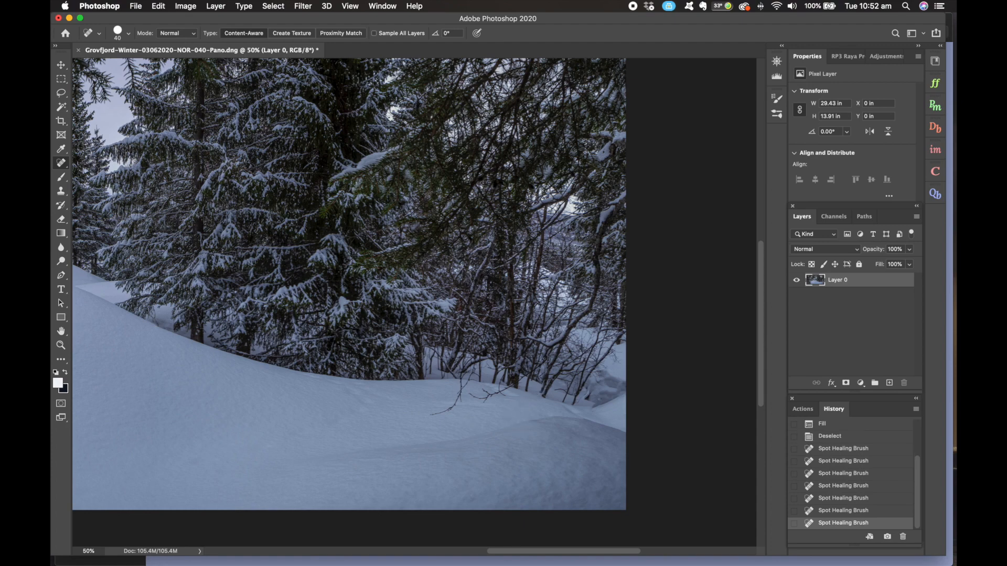
drag(453, 407, 426, 415)
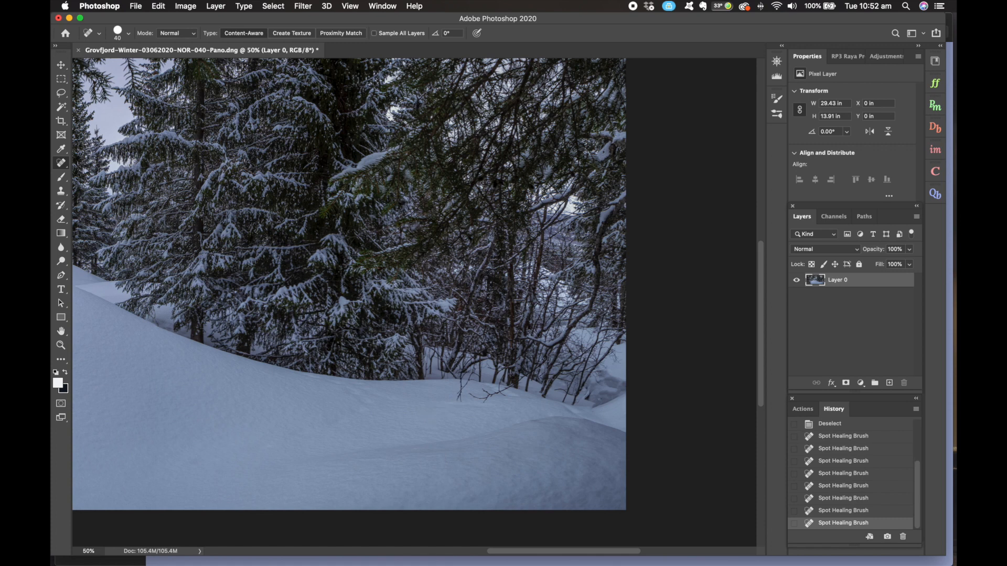
click(461, 399)
drag(590, 396, 582, 401)
Step: Heal away the orange and red objects behind the branches at the photo's lower-left edge
drag(425, 408, 500, 403)
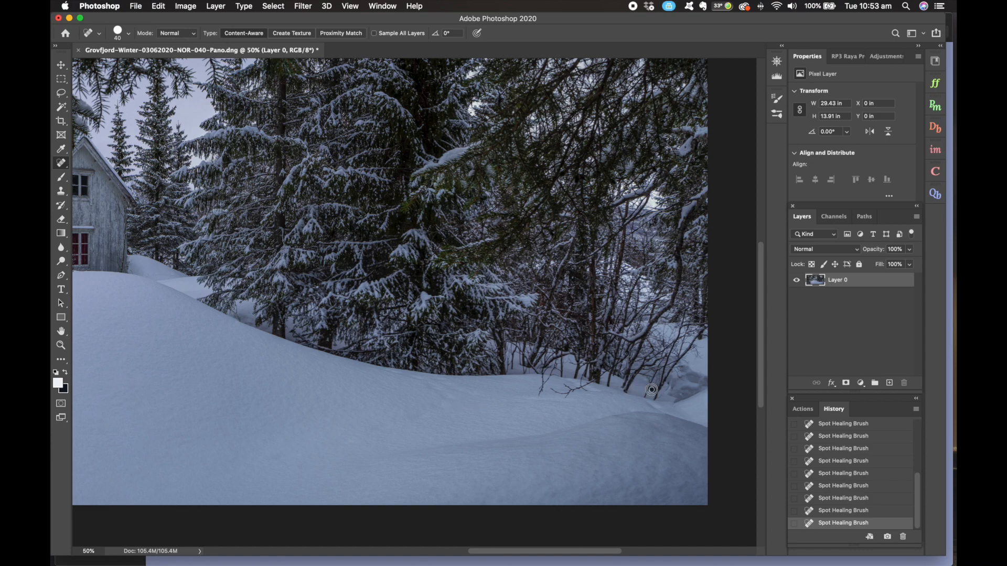
drag(480, 379, 711, 373)
drag(383, 378, 712, 378)
drag(442, 380, 710, 384)
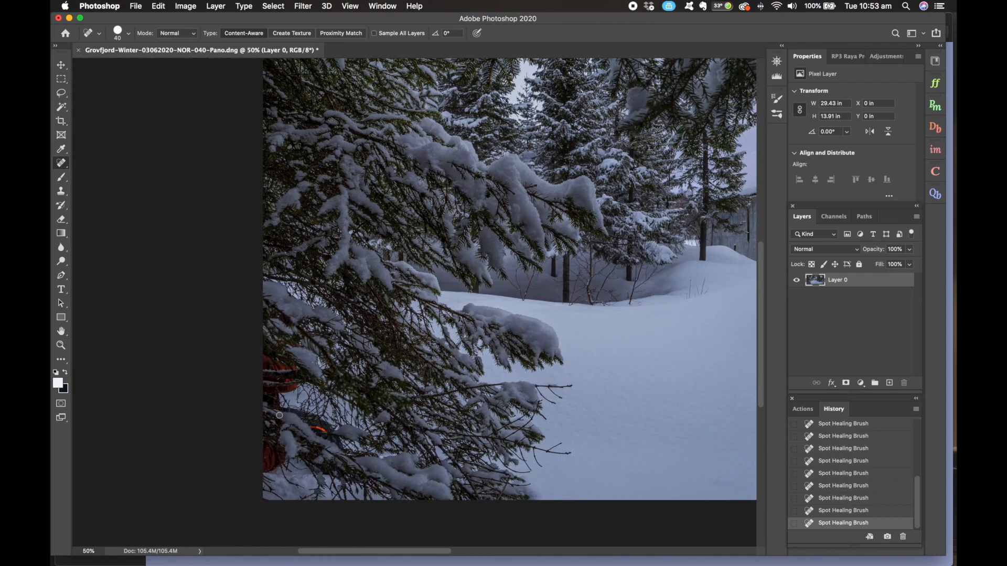
drag(325, 430, 316, 426)
mouse_move(270, 452)
mouse_down()
mouse_move(269, 469)
mouse_move(266, 444)
mouse_up()
click(287, 386)
click(265, 360)
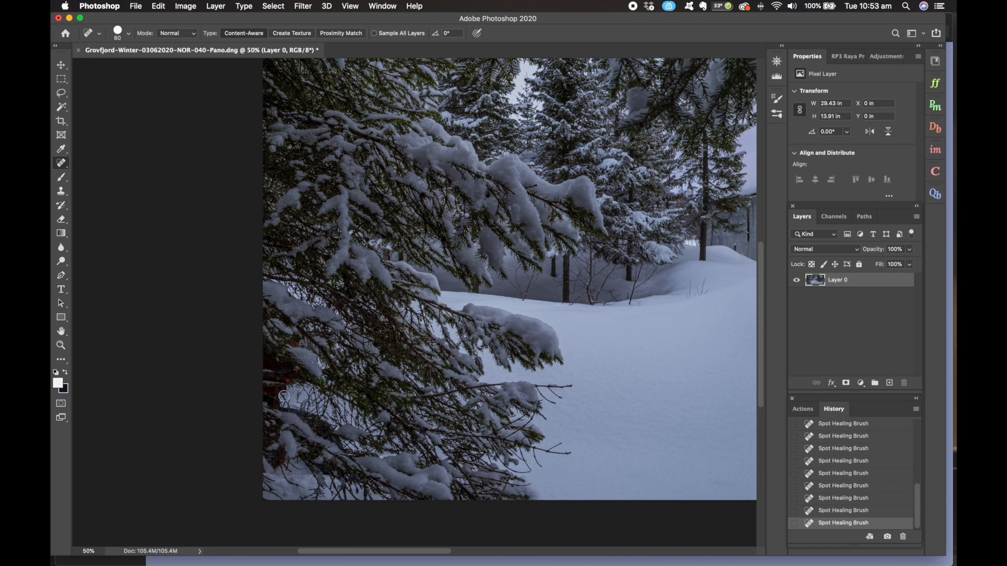
click(295, 368)
drag(299, 344, 291, 341)
Step: Cover the remaining reddish patch at the photo's left edge using the Clone Stamp
click(61, 191)
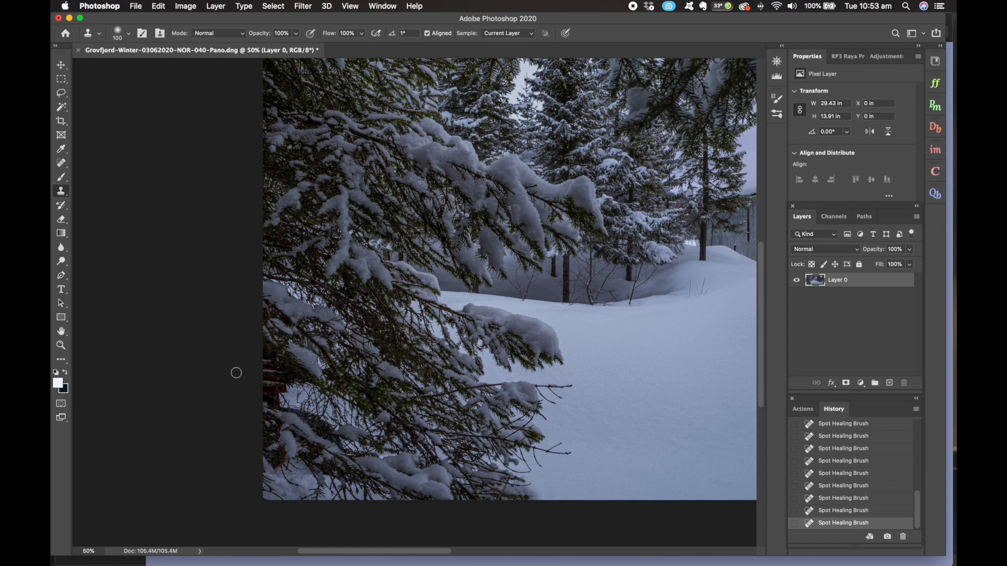
mouse_move(280, 385)
mouse_down()
mouse_move(274, 374)
mouse_move(271, 398)
mouse_move(290, 410)
mouse_up()
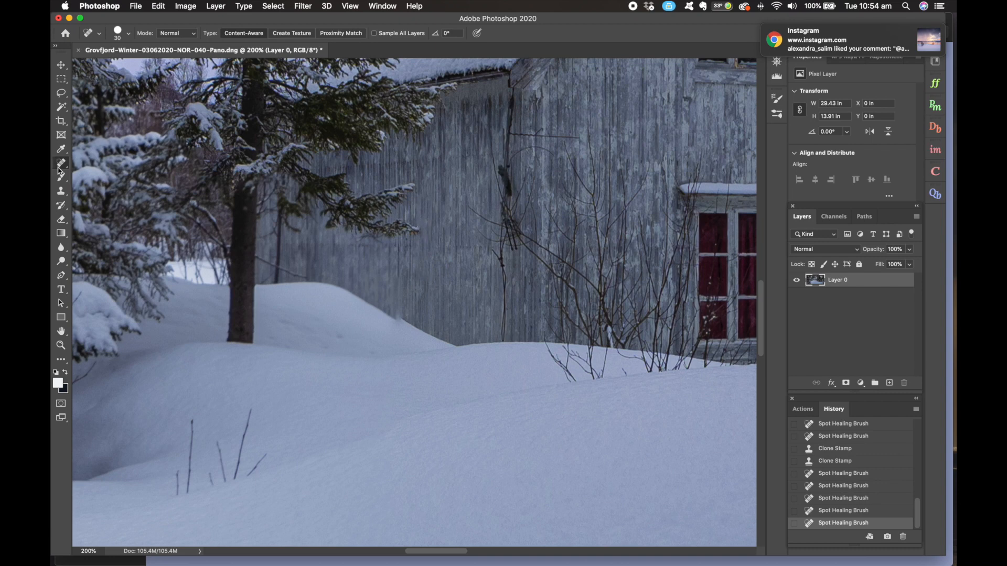
Step: Heal away the long vertical vine and its side twigs climbing the cabin's grey plank wall
key(bracketleft)
click(419, 231)
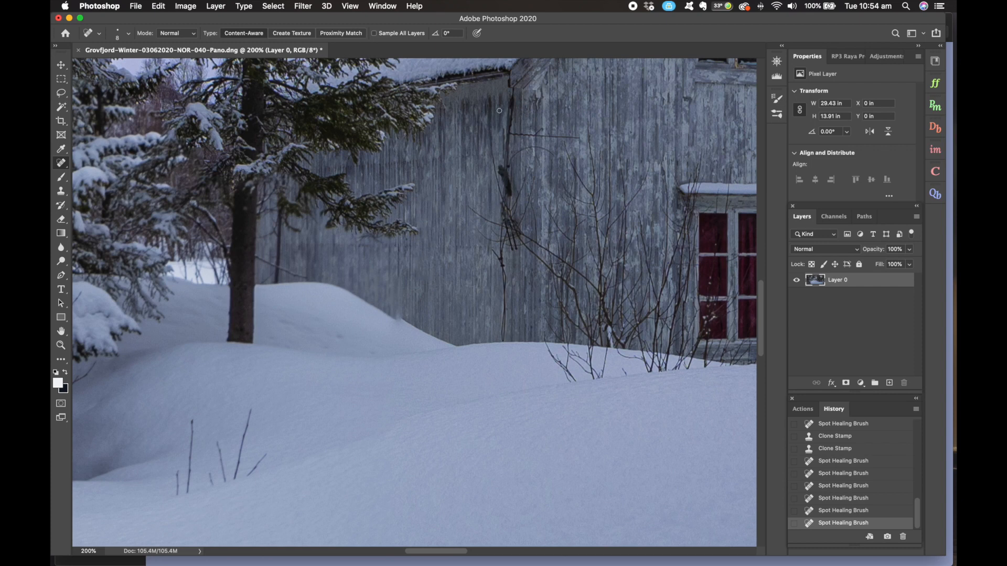
key(bracketright)
mouse_move(512, 97)
mouse_down()
mouse_move(509, 191)
mouse_move(494, 158)
mouse_move(515, 244)
mouse_move(504, 204)
mouse_move(502, 258)
mouse_move(497, 247)
mouse_move(502, 340)
mouse_up()
drag(471, 207, 509, 231)
mouse_move(509, 183)
mouse_down()
mouse_move(498, 195)
mouse_move(507, 197)
mouse_up()
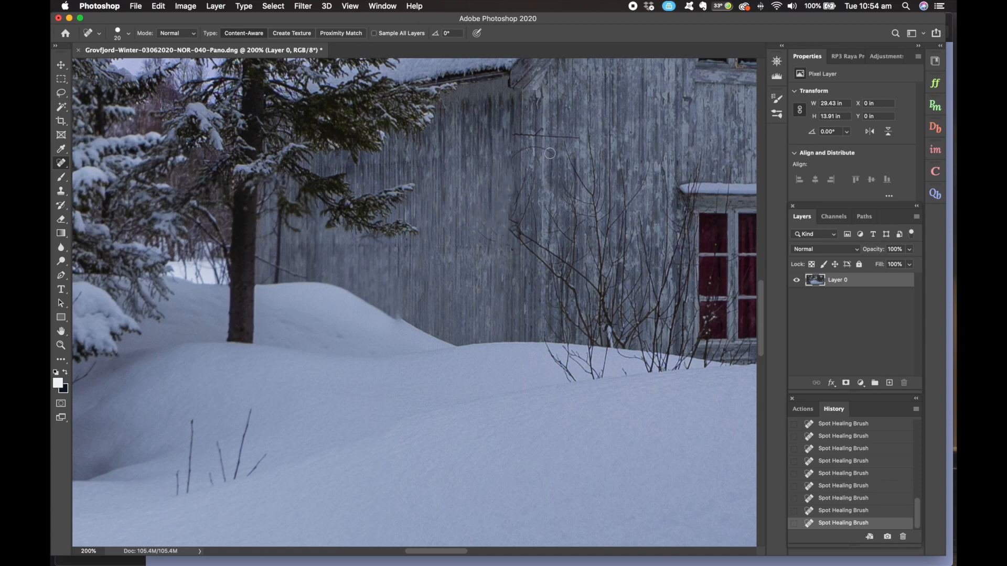
Step: Heal away the leftover thin branches on the plank wall between the removed vine and the bush by the window
key(bracketright)
mouse_move(547, 151)
mouse_down()
mouse_move(523, 150)
mouse_move(505, 166)
mouse_move(541, 137)
mouse_move(577, 138)
mouse_up()
mouse_move(534, 177)
mouse_down()
mouse_move(514, 221)
mouse_move(524, 174)
mouse_move(517, 207)
mouse_move(541, 250)
mouse_up()
drag(528, 191, 528, 212)
mouse_move(532, 172)
mouse_down()
mouse_move(529, 199)
mouse_move(506, 218)
mouse_move(510, 242)
mouse_move(521, 235)
mouse_move(551, 273)
mouse_up()
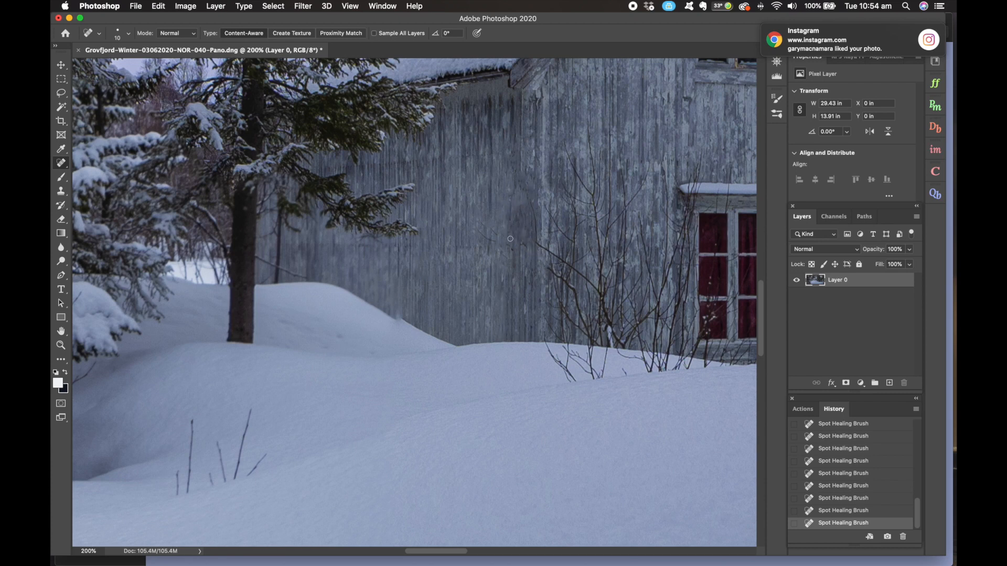
mouse_move(504, 240)
mouse_down()
mouse_move(508, 253)
mouse_move(488, 235)
mouse_up()
drag(531, 197, 547, 248)
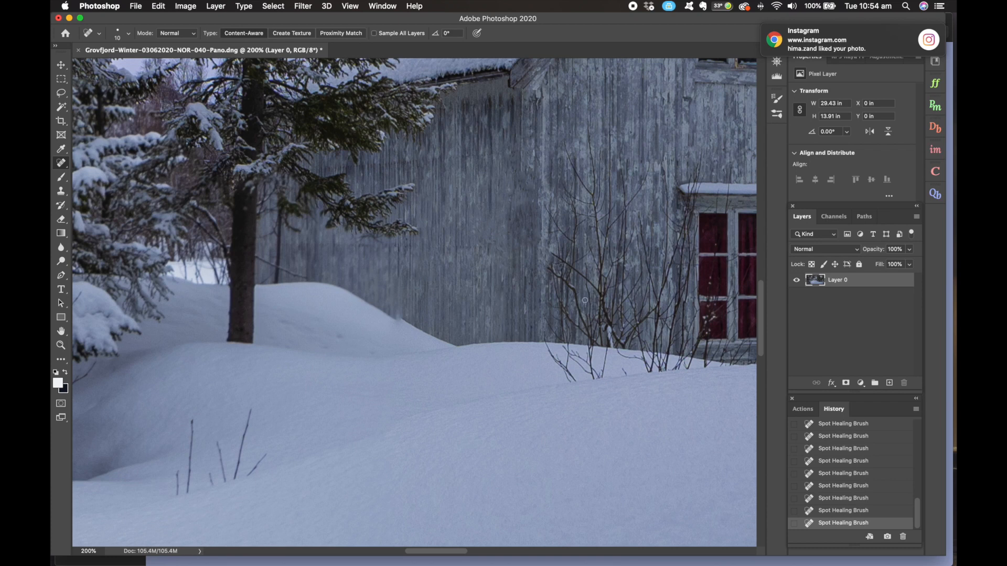
Step: Use the Clone Stamp with a 40 px brush to rebuild plank texture over the smudged wall area beside the bush
click(61, 191)
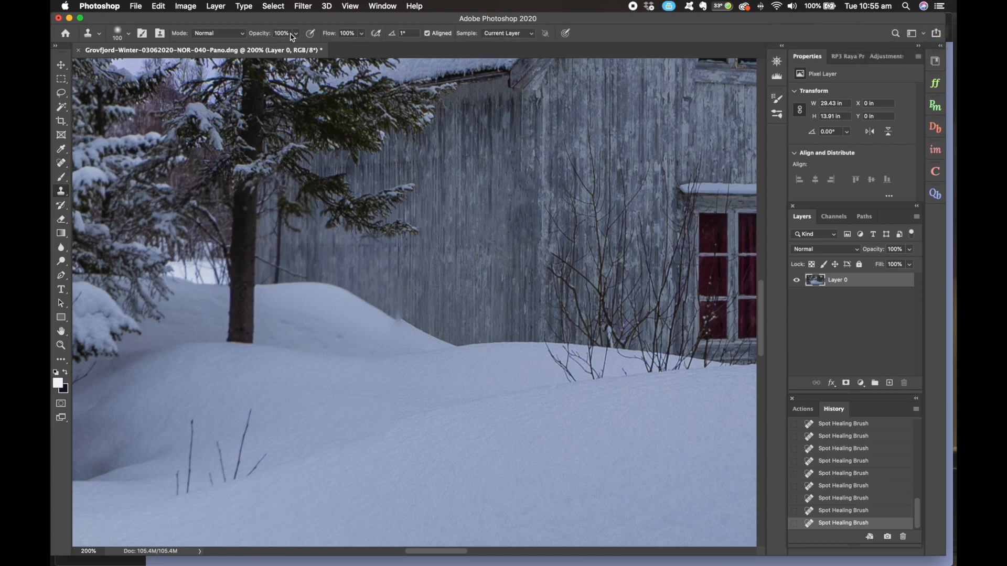
key(bracketleft)
key(bracketleft)
key(bracketleft)
key(bracketleft)
key(bracketleft)
key(bracketleft)
click(543, 192)
drag(540, 242, 537, 312)
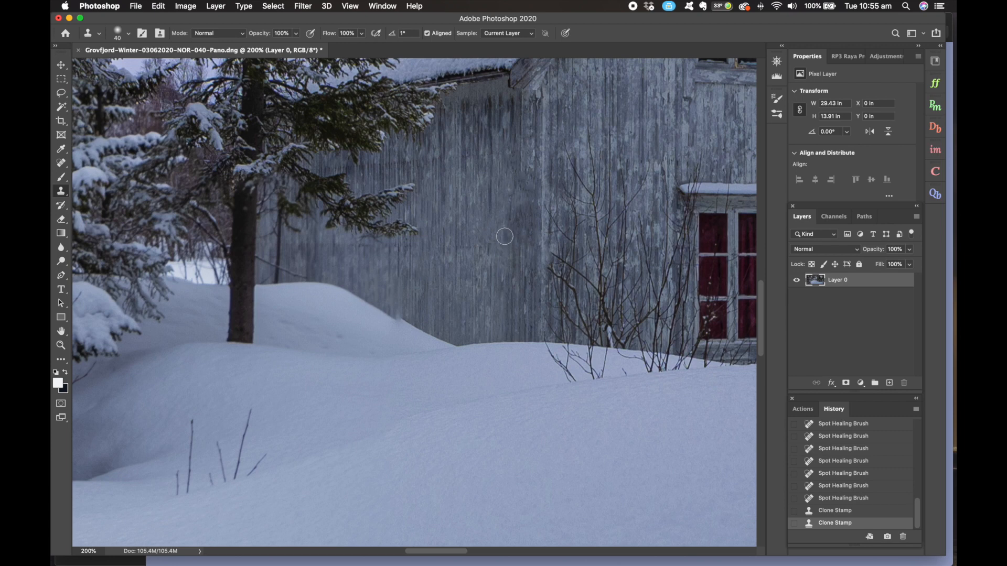
mouse_move(506, 245)
mouse_down()
mouse_move(526, 244)
mouse_move(519, 189)
mouse_up()
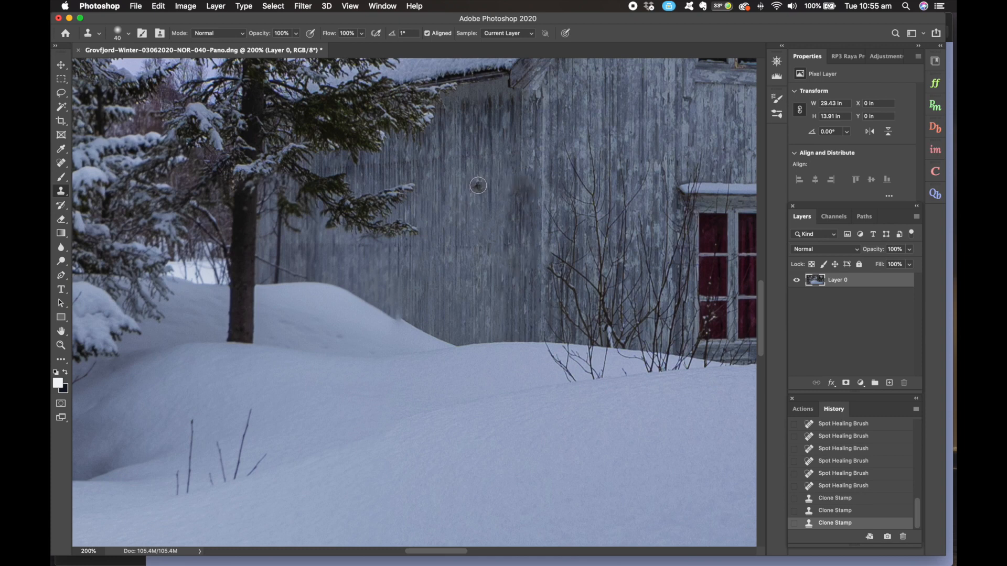
click(803, 412)
click(835, 416)
click(837, 511)
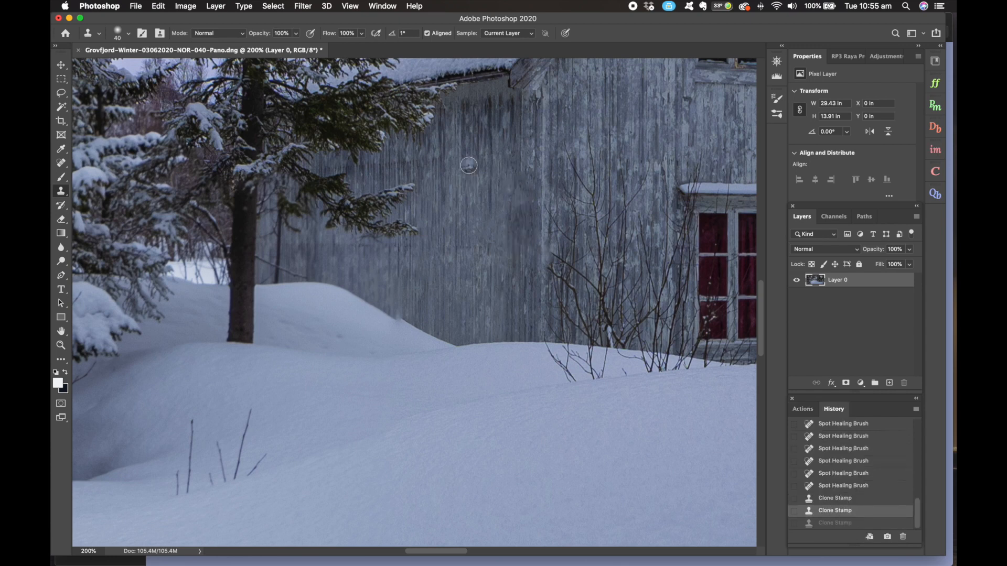
Step: Clone clean planks over the remaining blotchy patches where the vine was, sampling from nearby undamaged wall
alt+click(469, 165)
mouse_move(511, 190)
mouse_down()
mouse_move(509, 218)
mouse_move(516, 181)
mouse_move(515, 285)
mouse_up()
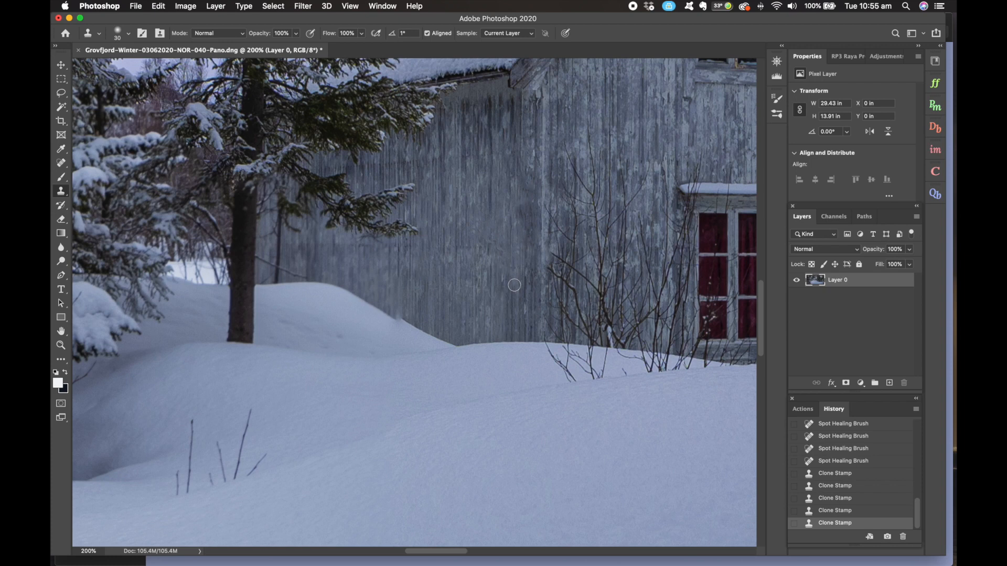
alt+click(524, 187)
drag(527, 205, 526, 229)
alt+click(525, 210)
drag(517, 286, 515, 333)
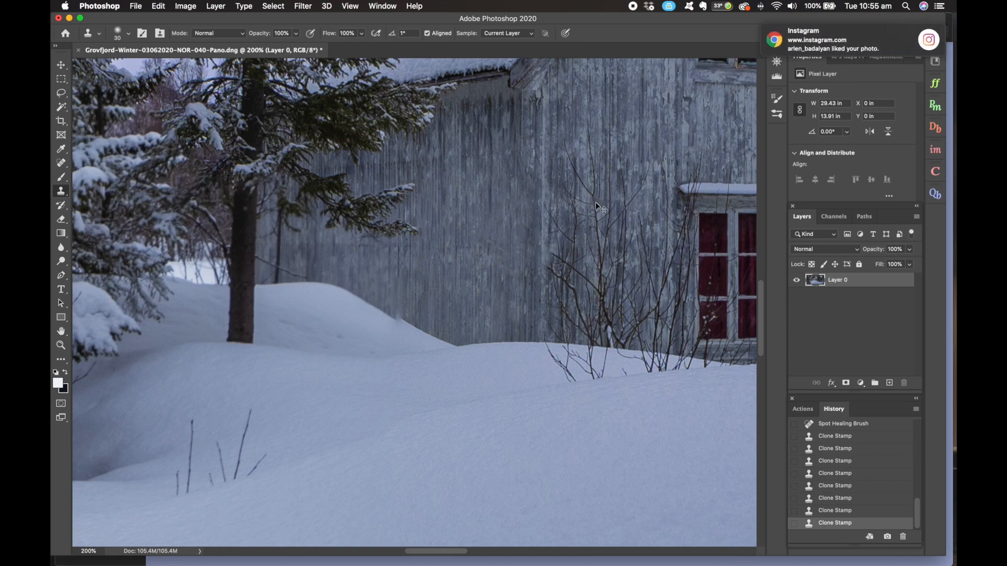
Step: Heal away the small distracting spots in the snow just right of the cabin's base with a 30 px Spot Healing Brush
key(super+minus)
key(super+minus)
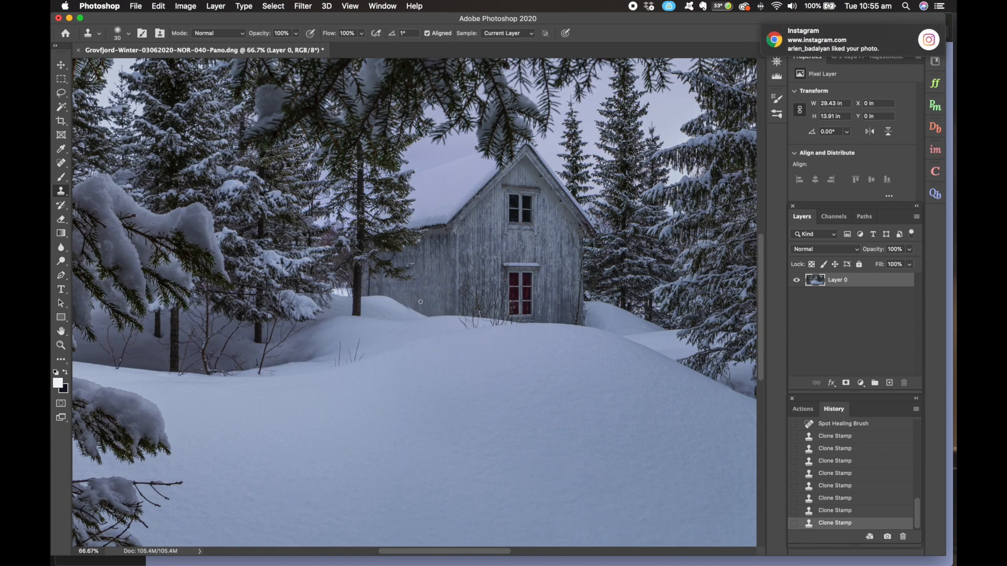
click(61, 163)
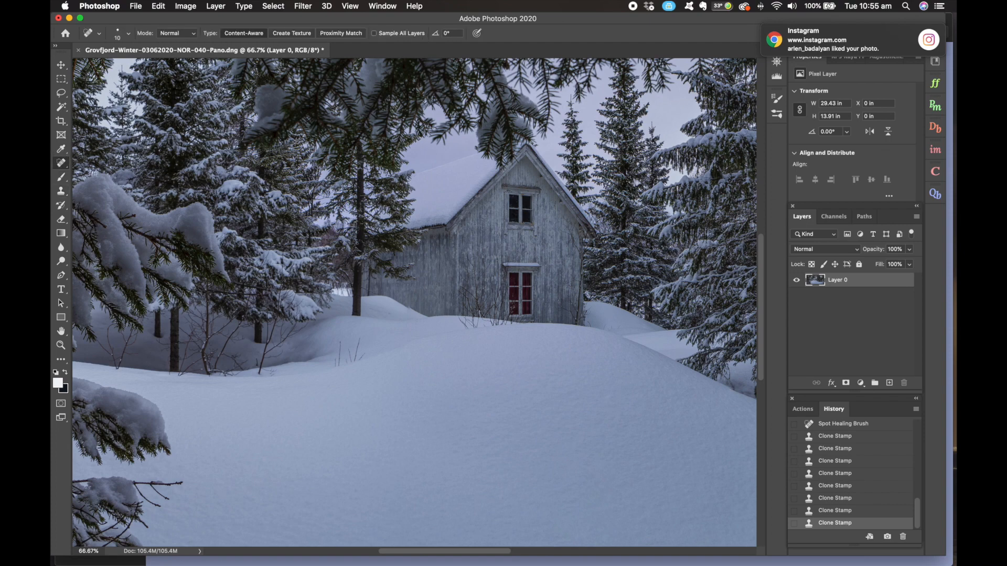
key(super+plus)
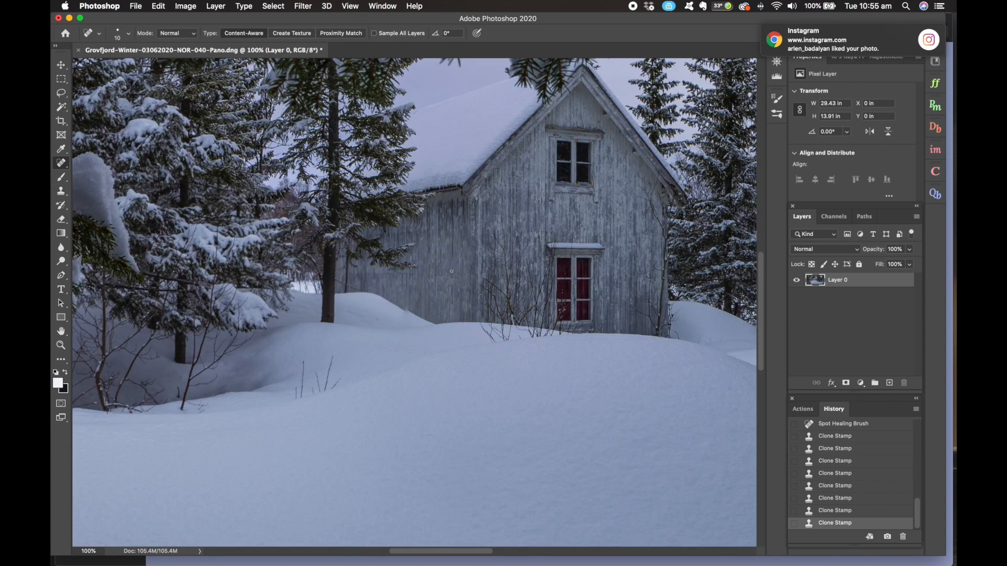
drag(625, 391, 493, 405)
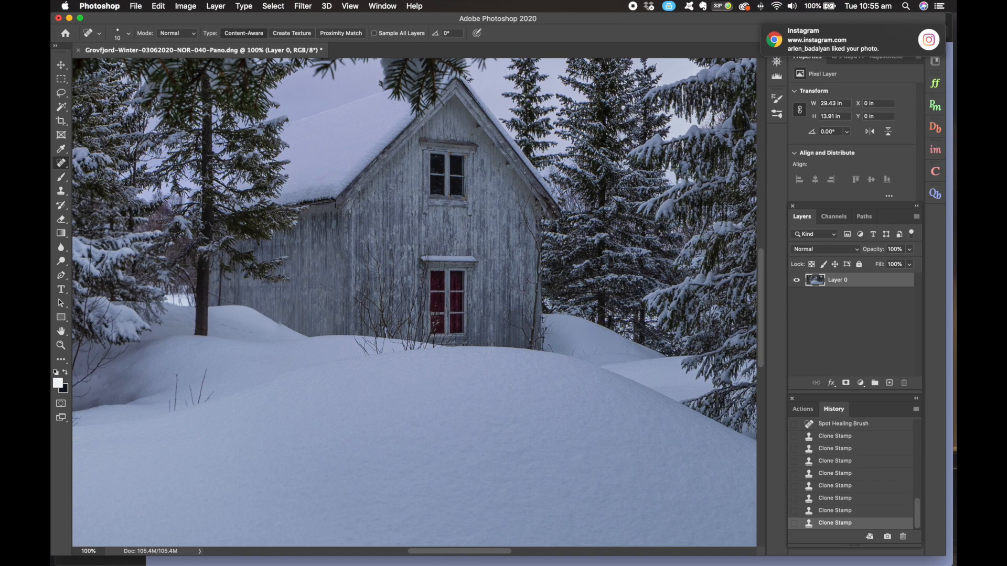
key(bracketright)
click(552, 350)
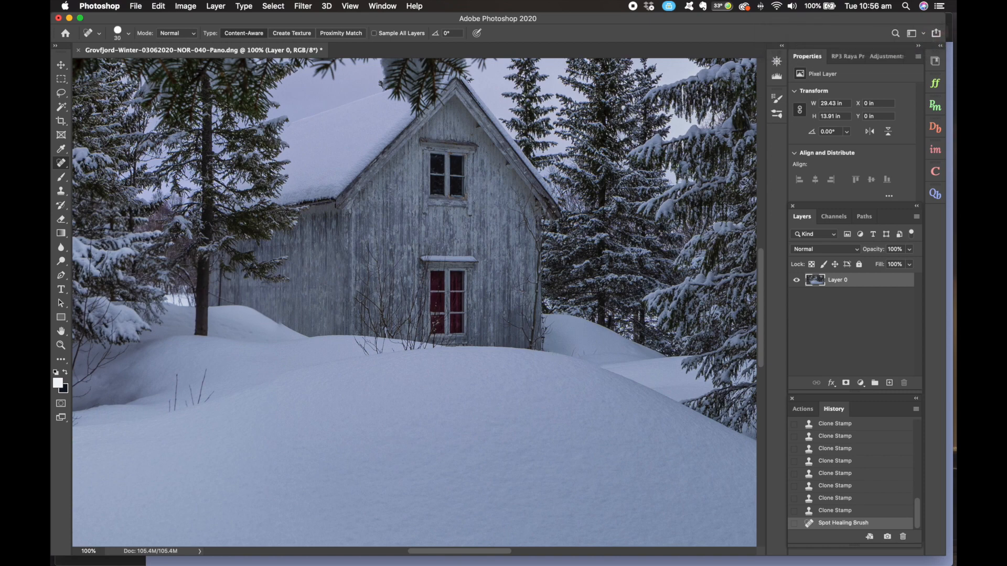
click(573, 353)
click(581, 356)
click(594, 353)
click(585, 351)
Step: Set the foreground colour to the warm off-white faf8f5
drag(300, 406, 607, 366)
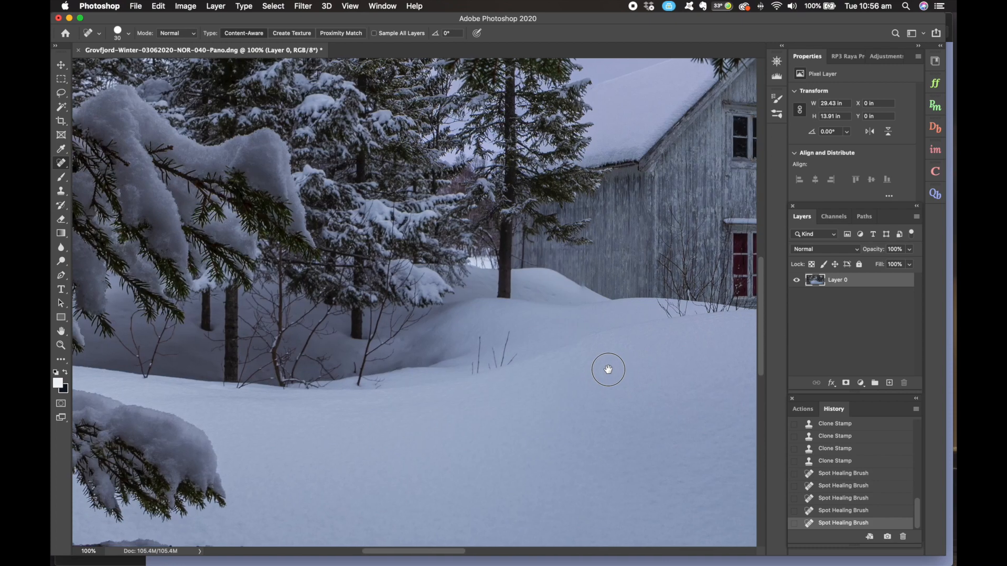
drag(490, 371, 663, 271)
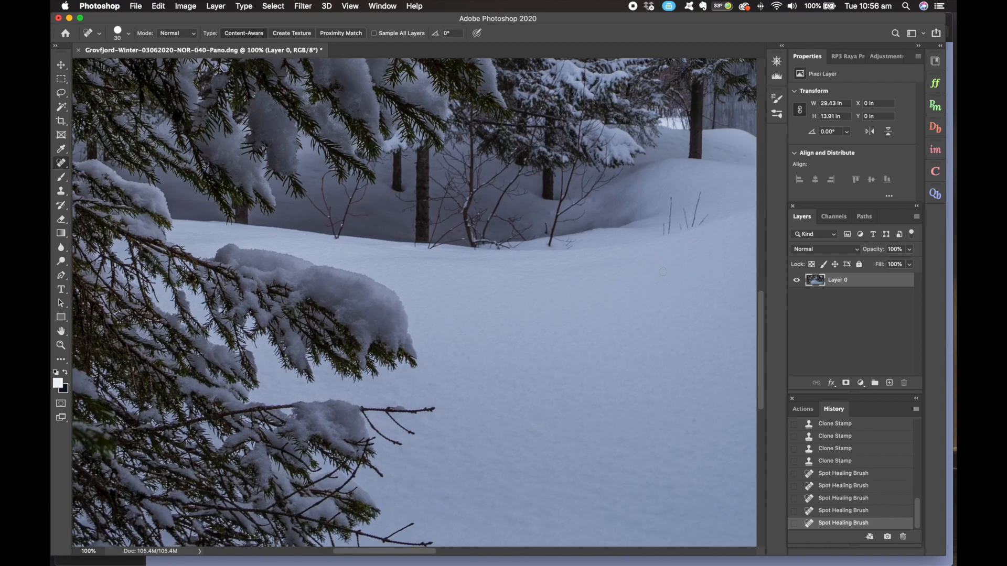
key(super+minus)
key(super+minus)
key(super+minus)
key(super+minus)
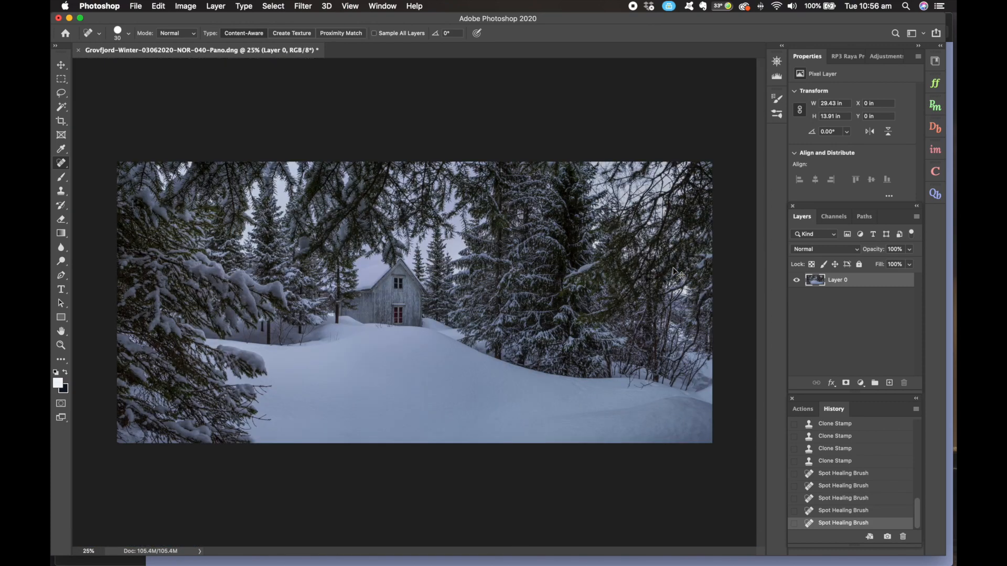
click(59, 387)
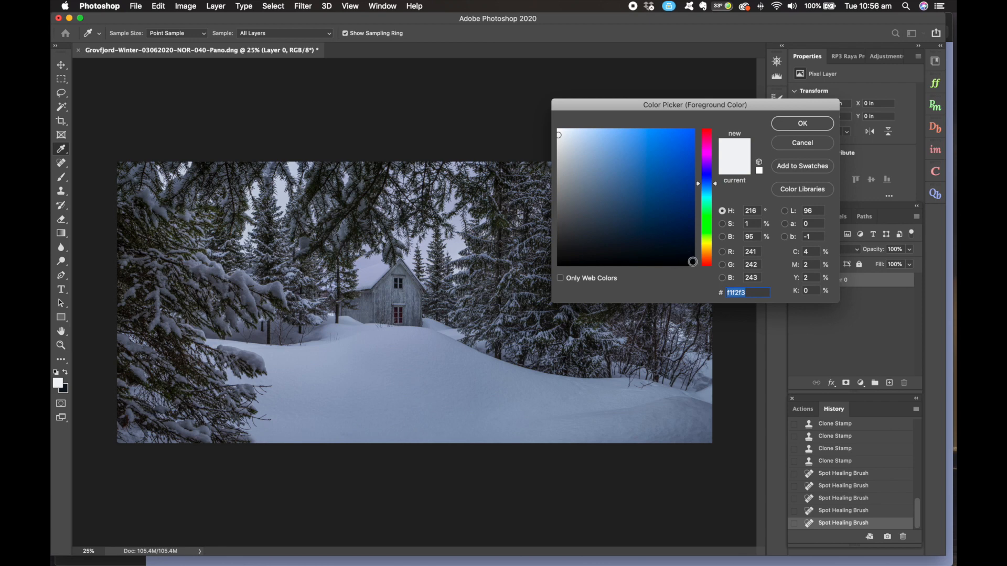
click(710, 254)
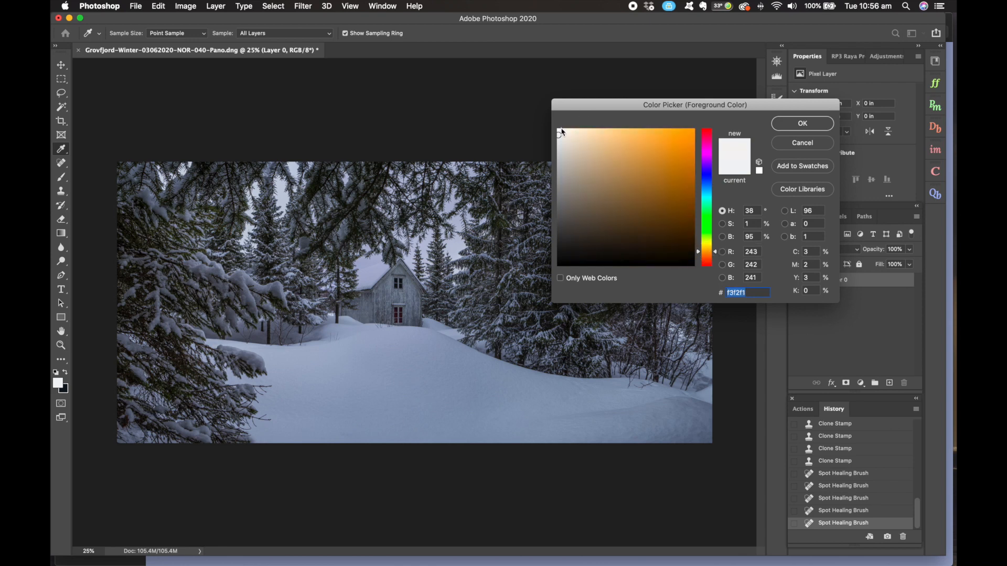
click(560, 132)
click(803, 124)
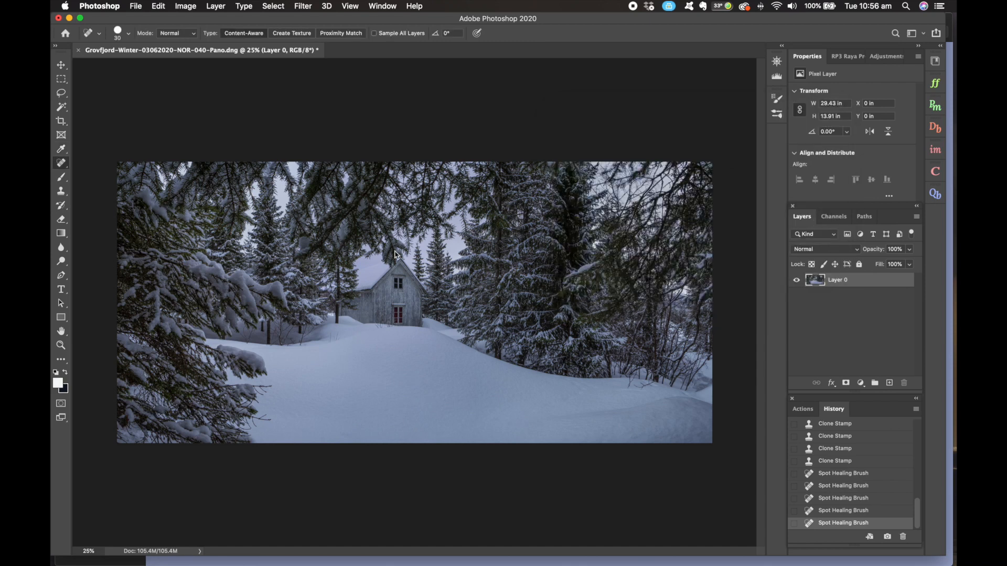
Step: Set the Vivid Light brush to 10% opacity and paint over the snowy branches along the photo's left edge at 1100 px
key(b)
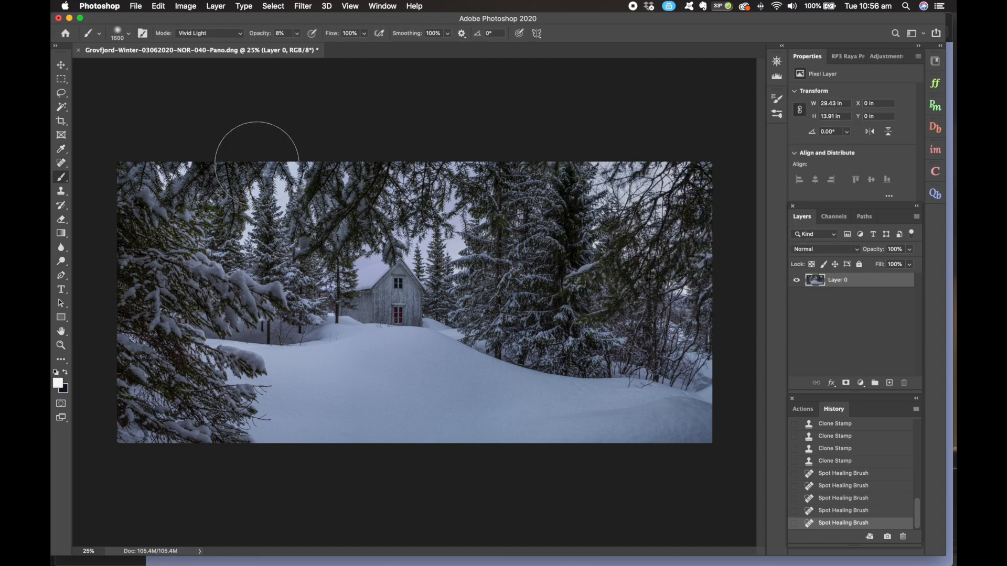
click(298, 35)
click(295, 45)
drag(298, 47, 300, 47)
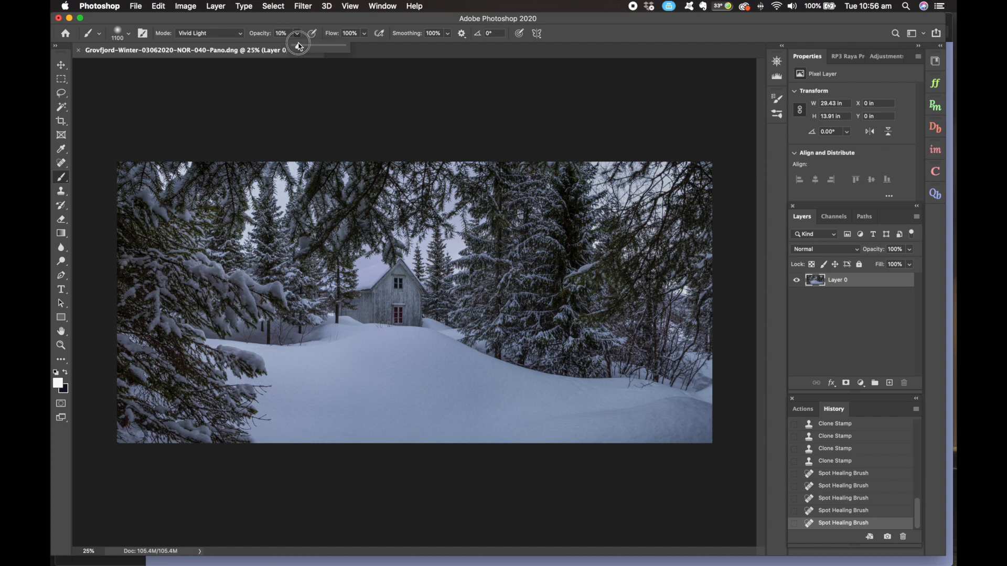
click(201, 281)
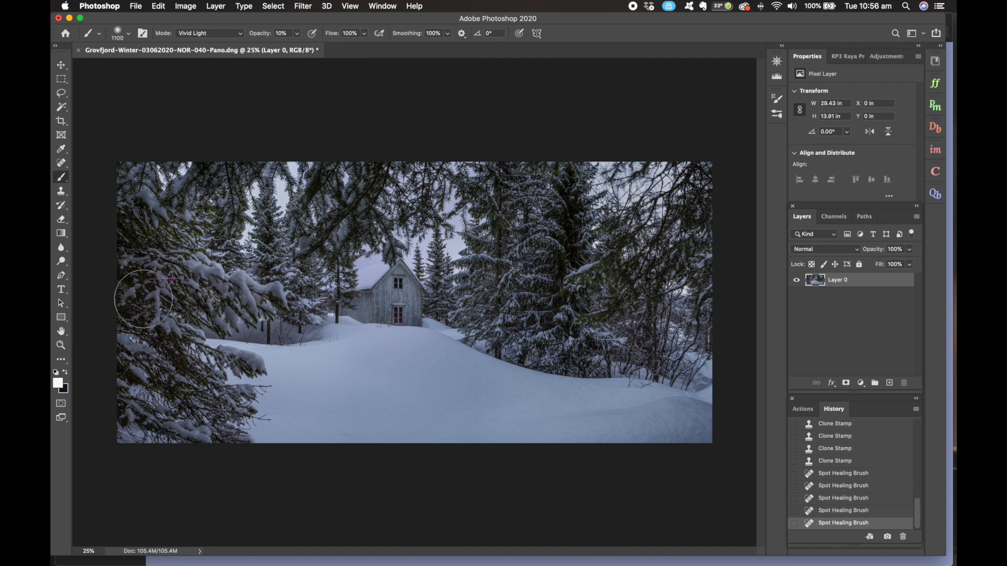
mouse_move(131, 399)
mouse_down()
mouse_move(159, 347)
mouse_move(140, 352)
mouse_move(183, 444)
mouse_move(207, 415)
mouse_move(198, 395)
mouse_up()
Step: Brighten the remaining snowy branches and the spruces left of the cabin with a 600 px brush
key(bracketleft)
key(bracketleft)
key(bracketleft)
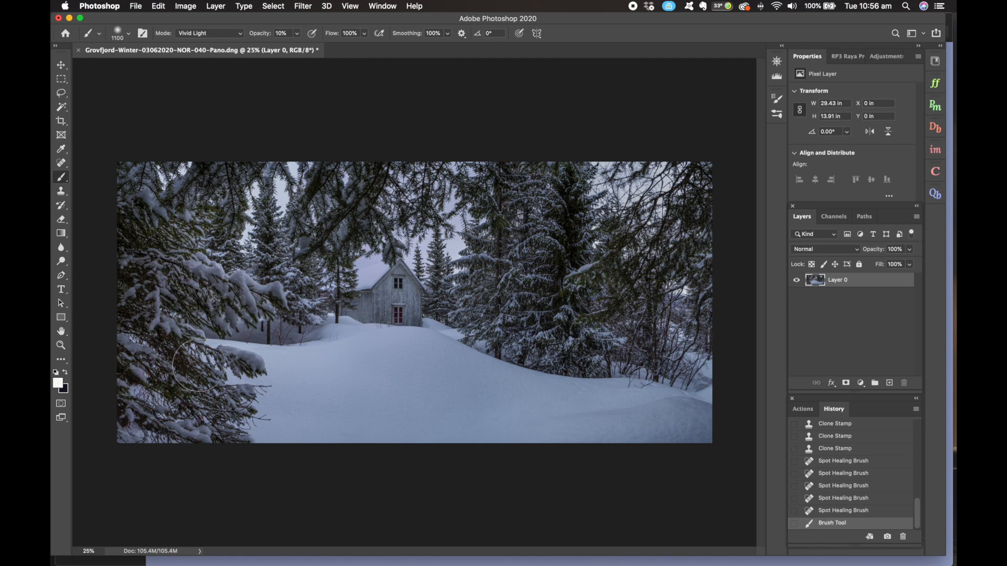
mouse_move(260, 368)
mouse_down()
mouse_move(135, 349)
mouse_move(129, 336)
mouse_up()
mouse_move(202, 272)
mouse_down()
mouse_move(129, 213)
mouse_move(153, 194)
mouse_move(177, 255)
mouse_move(252, 287)
mouse_move(288, 286)
mouse_up()
mouse_move(315, 243)
mouse_down()
mouse_move(291, 294)
mouse_move(263, 215)
mouse_move(260, 334)
mouse_move(270, 233)
mouse_move(272, 306)
mouse_up()
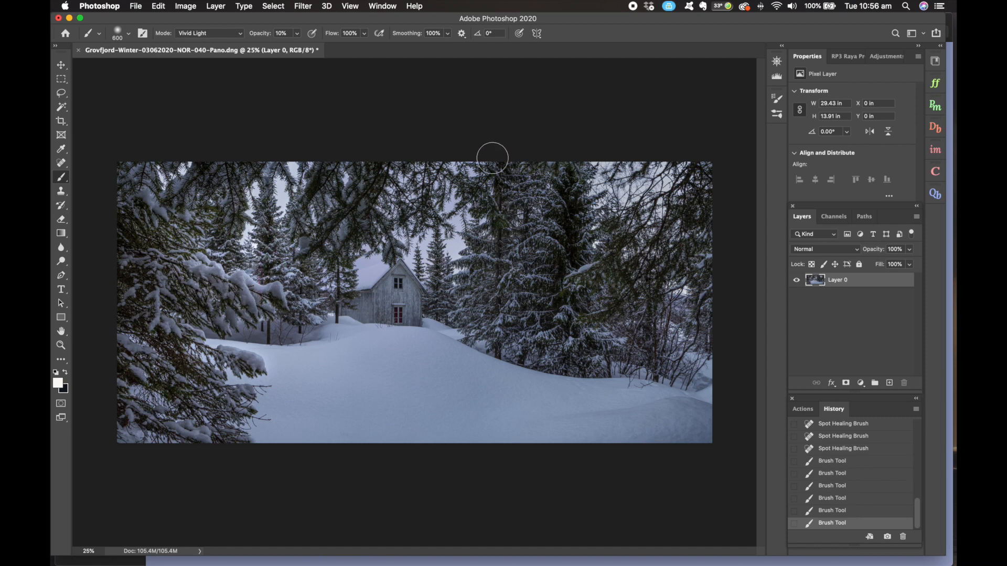
Step: Brighten the snow on the large spruces right of the cabin with vertical brush strokes
mouse_move(550, 193)
mouse_down()
mouse_move(520, 201)
mouse_move(540, 226)
mouse_move(548, 281)
mouse_move(523, 325)
mouse_move(566, 342)
mouse_move(552, 334)
mouse_move(487, 350)
mouse_move(560, 355)
mouse_up()
mouse_move(490, 228)
mouse_down()
mouse_move(479, 243)
mouse_move(478, 330)
mouse_up()
drag(475, 272, 473, 309)
Step: Brighten the small spruces just right of the cabin with a 250 px brush, and the snow on the cabin's roof
key(bracketleft)
key(bracketleft)
key(bracketleft)
key(bracketleft)
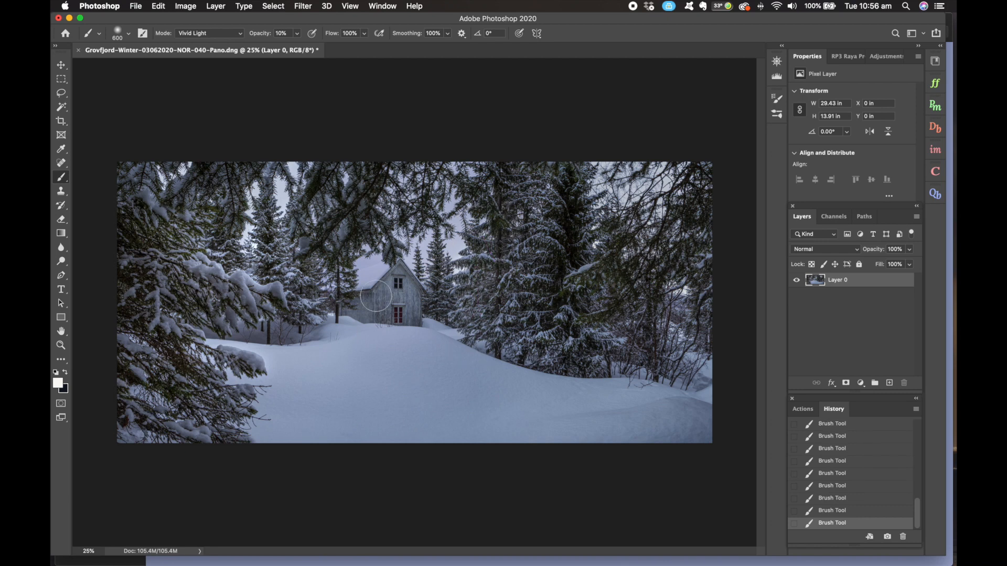
drag(446, 270, 442, 311)
drag(440, 253, 429, 296)
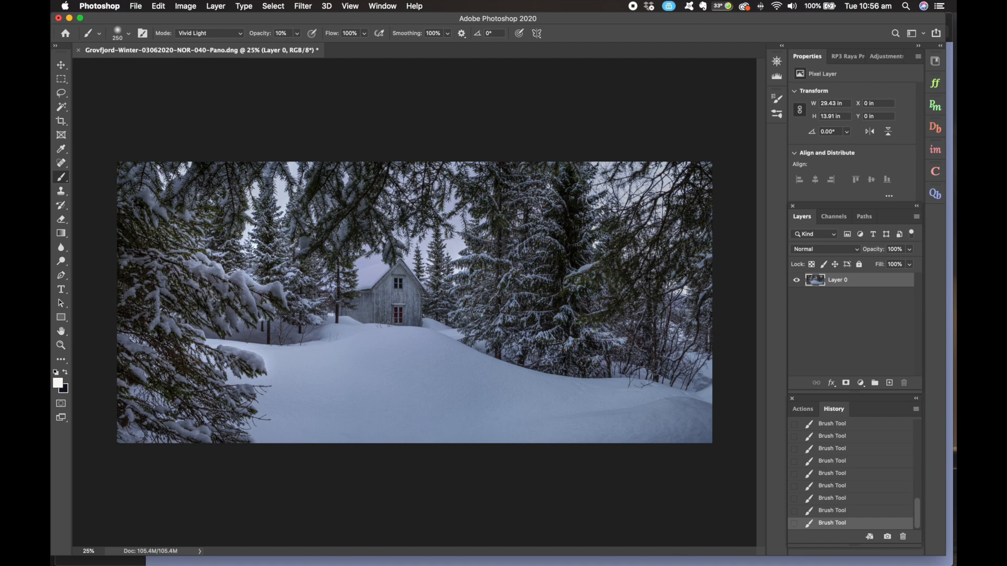
key(bracketright)
key(bracketright)
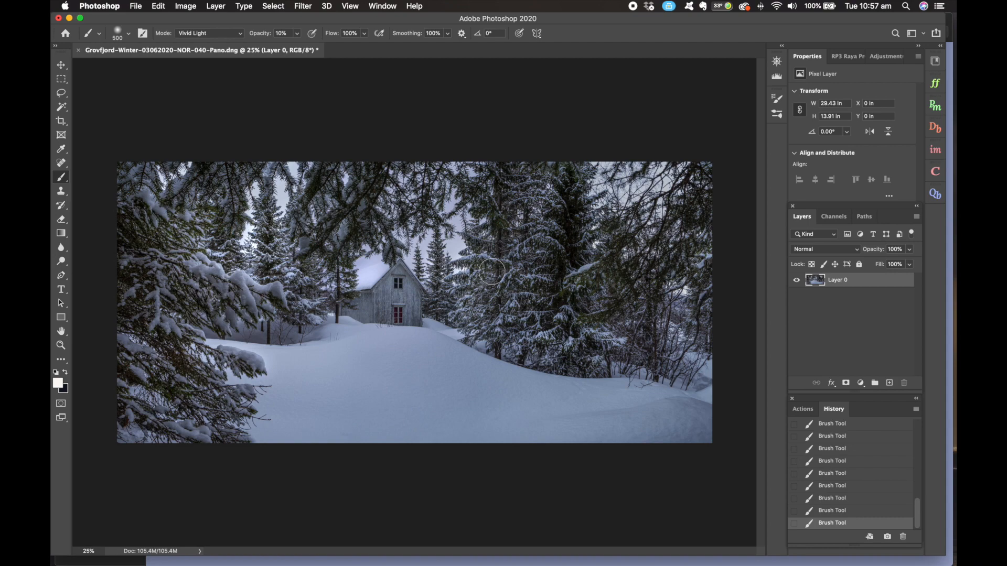
Step: Brighten the cabin's upper and lower windows with a much smaller brush
key(super+equal)
key(super+equal)
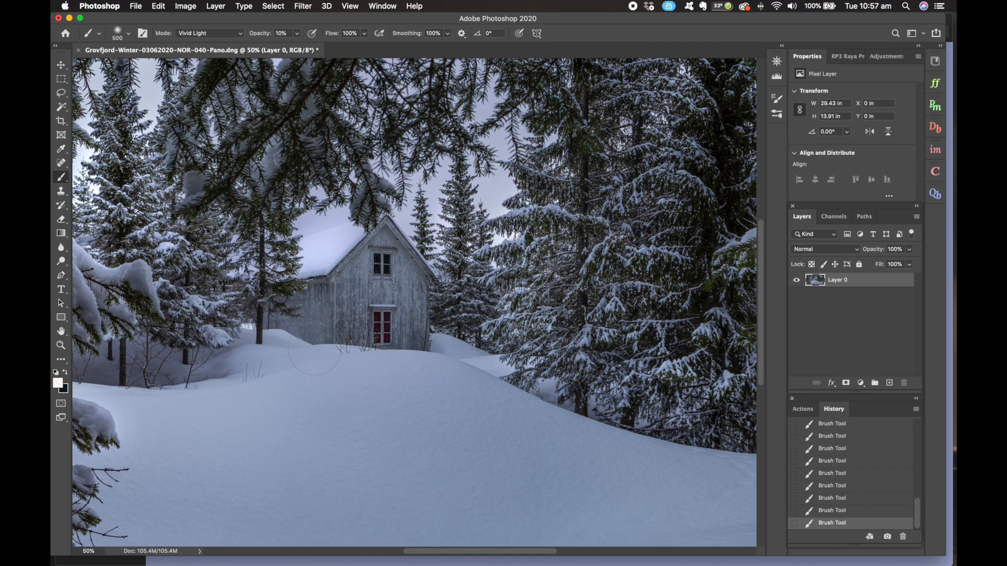
key(bracketleft)
key(bracketleft)
key(bracketleft)
key(bracketleft)
key(bracketleft)
key(bracketleft)
mouse_move(393, 256)
mouse_down()
mouse_move(385, 253)
mouse_move(383, 277)
mouse_up()
mouse_move(398, 326)
mouse_down()
mouse_move(382, 314)
mouse_move(401, 309)
mouse_up()
Step: Brighten the edges of the cabin's gable and roof with an 80 px brush
key(bracketleft)
drag(391, 220, 420, 292)
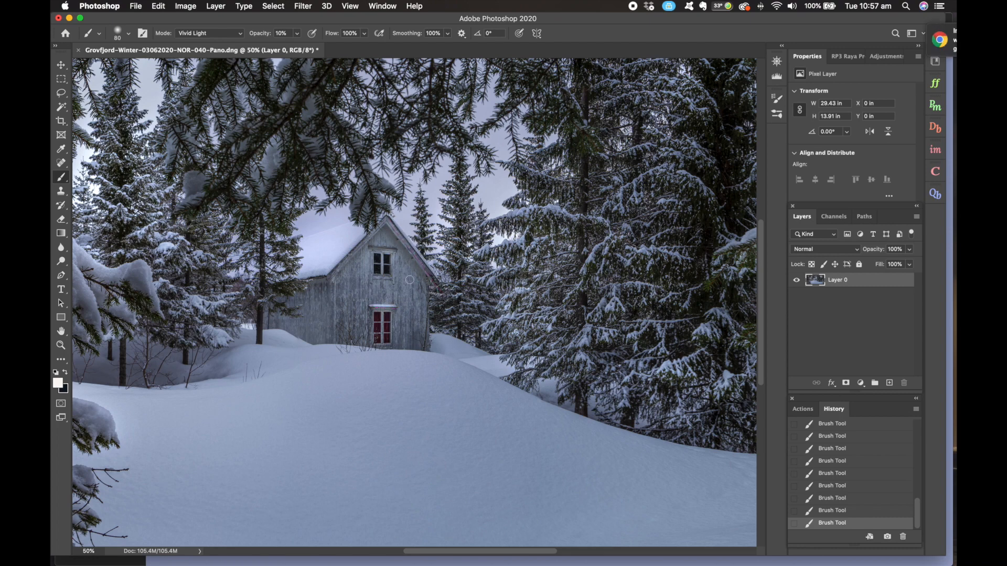
mouse_move(387, 220)
mouse_down()
mouse_move(320, 285)
mouse_move(388, 217)
mouse_move(318, 277)
mouse_move(280, 283)
mouse_up()
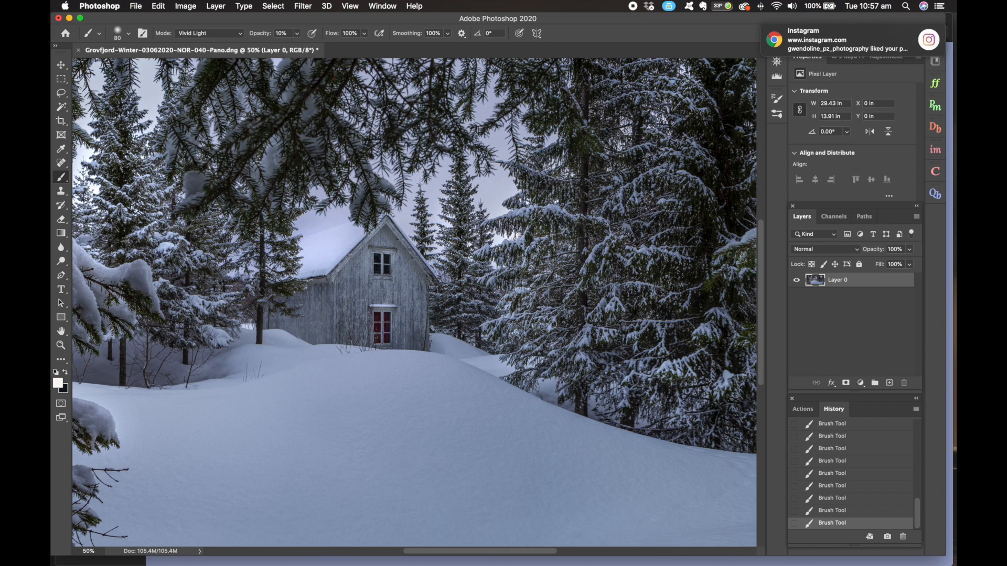
Step: Set the foreground colour to the pale warm orange fbe8c7
click(57, 383)
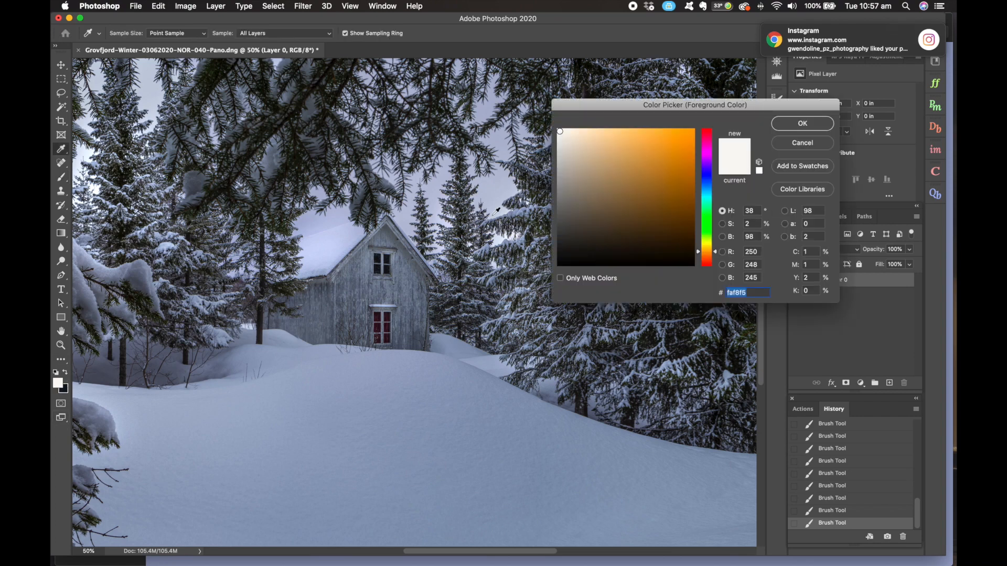
click(577, 130)
click(587, 130)
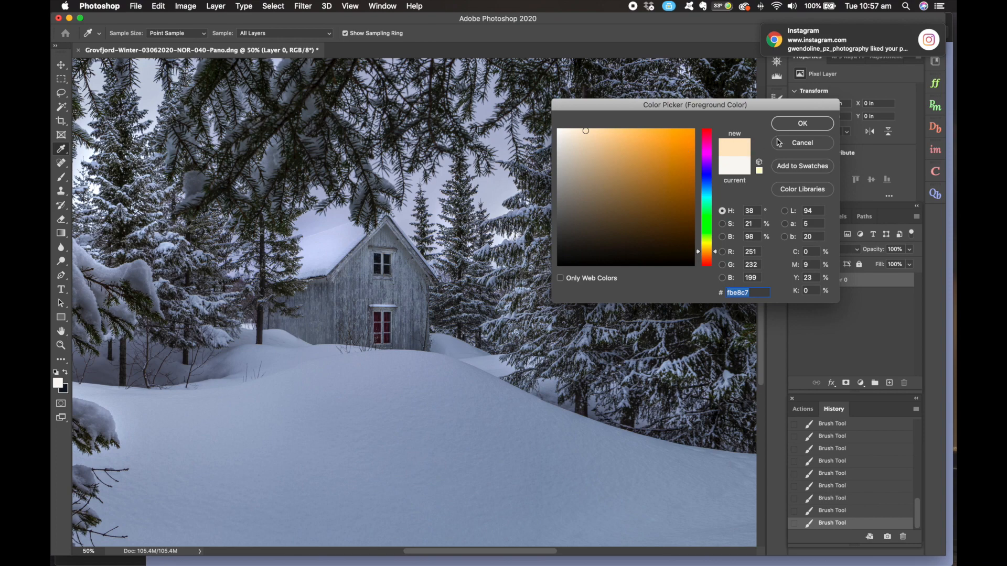
click(789, 126)
drag(579, 225, 464, 353)
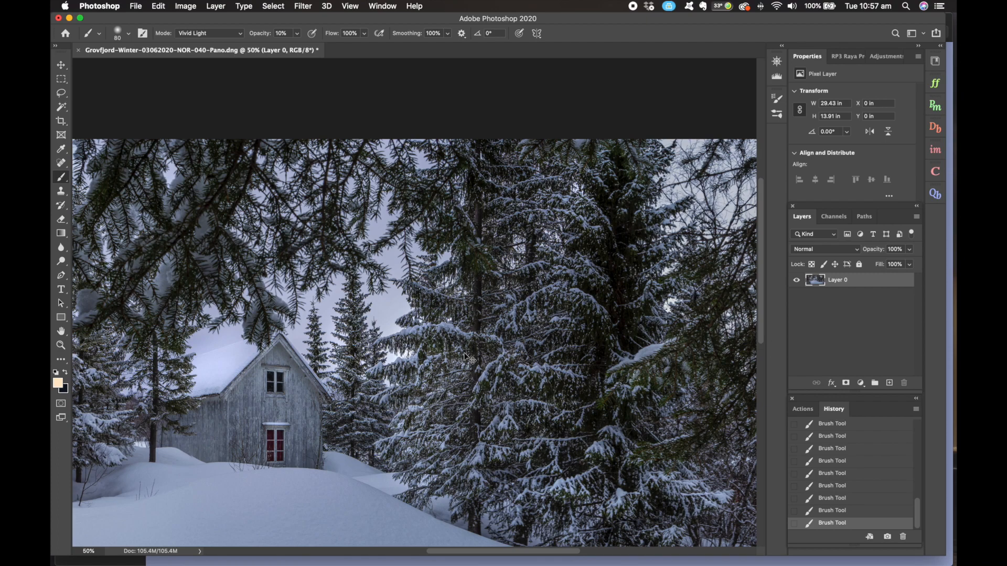
Step: Set the brush to 800 px and 6% opacity, with the whole panorama in view
scroll(464, 357, up, 2)
scroll(465, 356, down, 3)
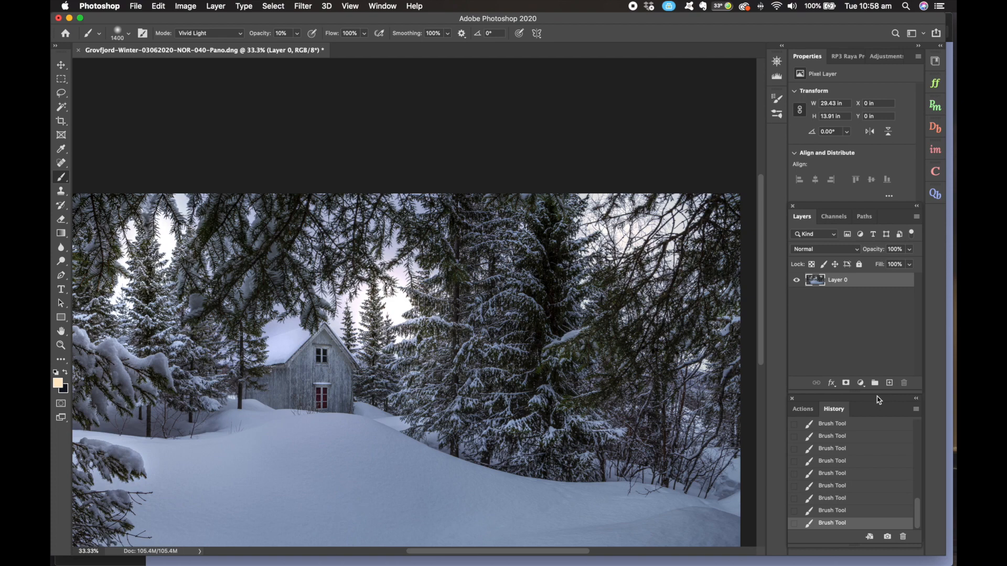
key(super+minus)
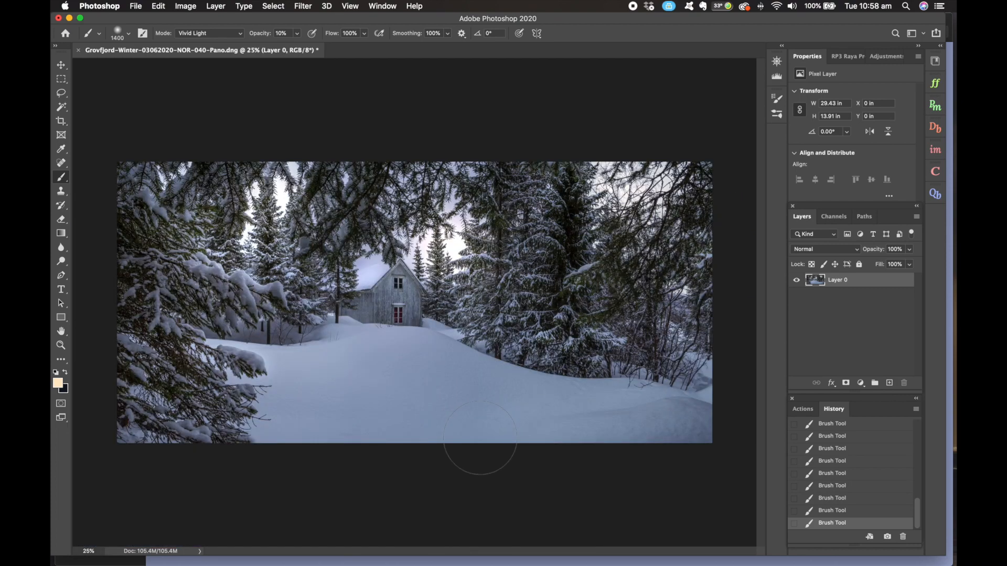
key(bracketleft)
key(bracketleft)
key(bracketleft)
key(bracketleft)
key(bracketleft)
key(bracketleft)
click(298, 35)
drag(297, 46, 296, 46)
Step: Set the foreground colour to the near-white f8f7f5
click(66, 385)
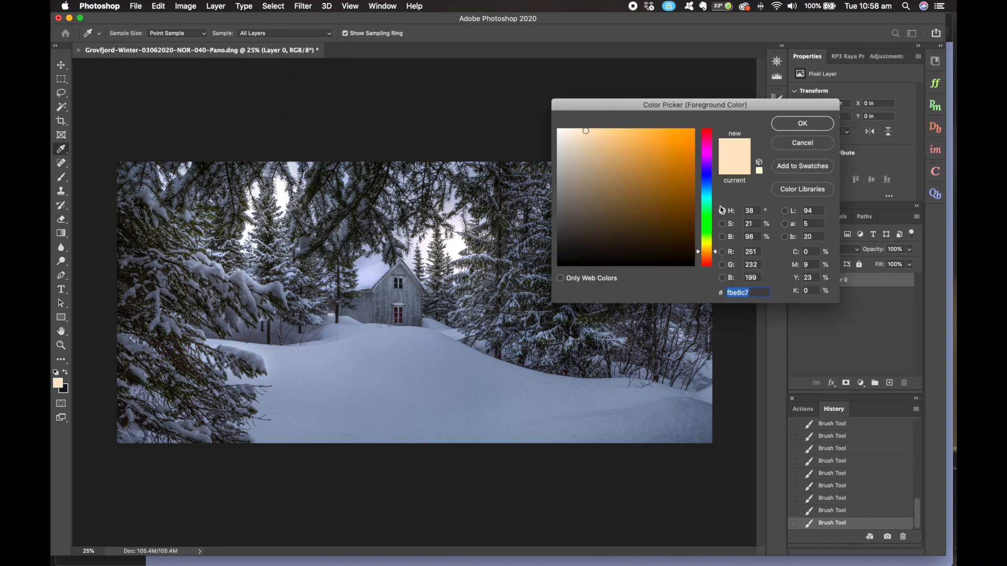
click(559, 132)
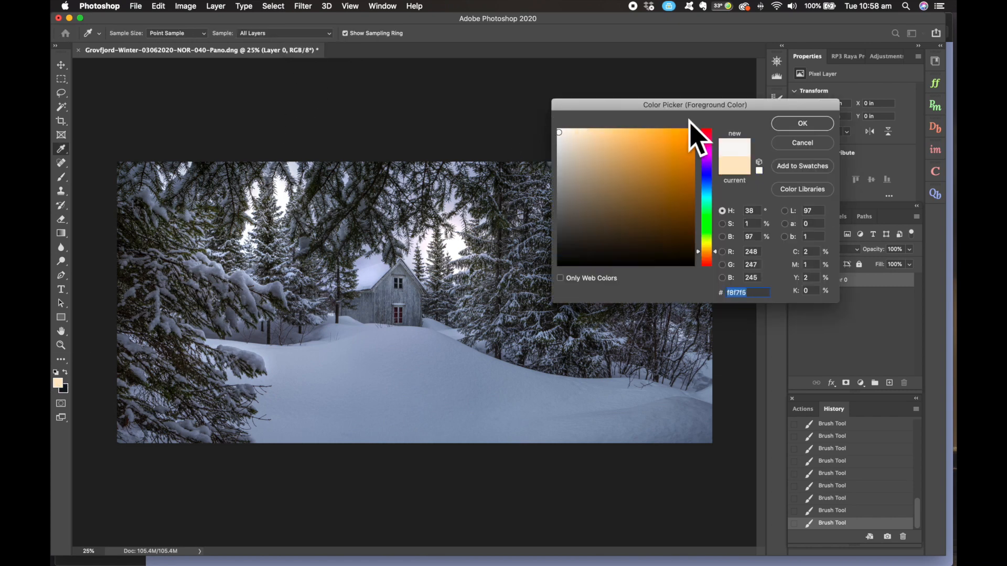
click(783, 127)
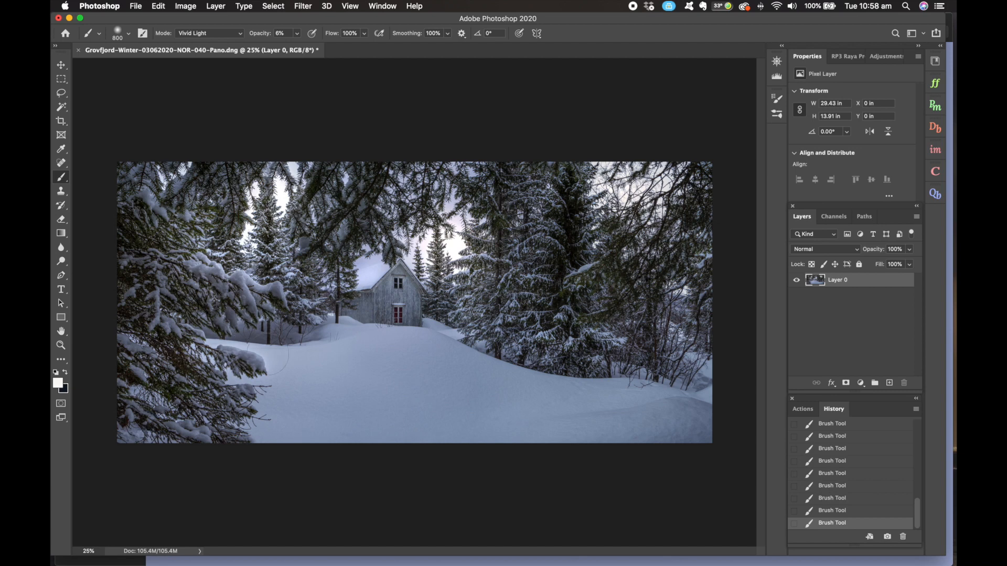
Step: Brighten the snowfield in the foreground with broad strokes, first at 800 px and finally with a 500 px brush
mouse_move(282, 363)
mouse_down()
mouse_move(378, 354)
mouse_move(656, 394)
mouse_up()
key(bracketleft)
key(bracketleft)
key(bracketleft)
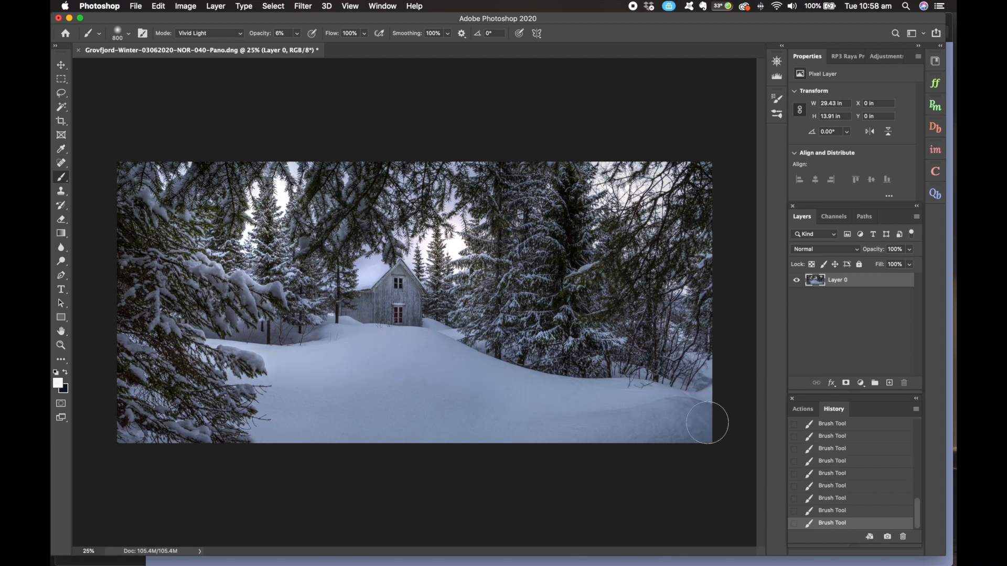
mouse_move(706, 421)
mouse_down()
mouse_move(430, 427)
mouse_move(86, 388)
mouse_up()
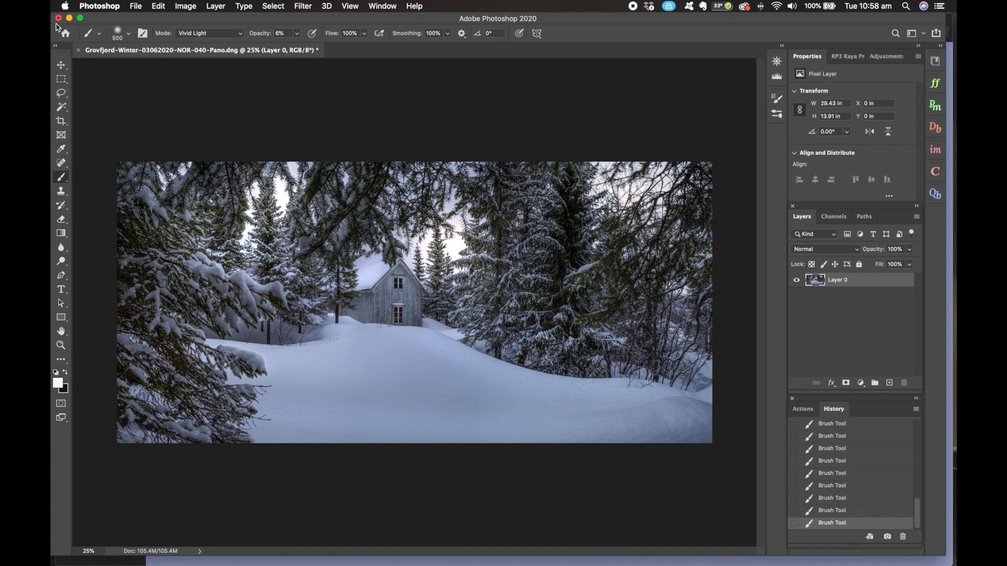
Step: Add a Vibrance adjustment layer and set its vibrance to +28
click(61, 79)
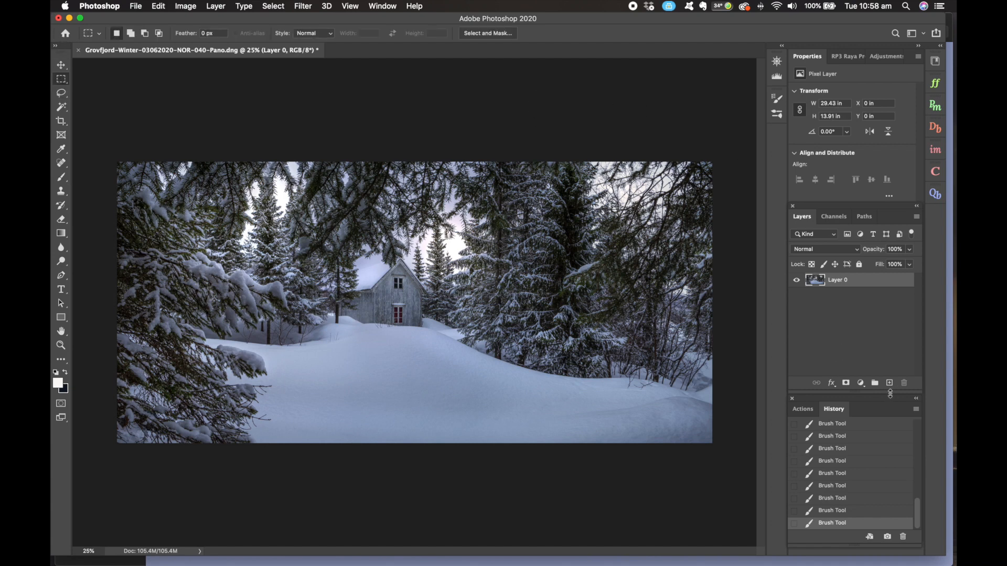
click(860, 384)
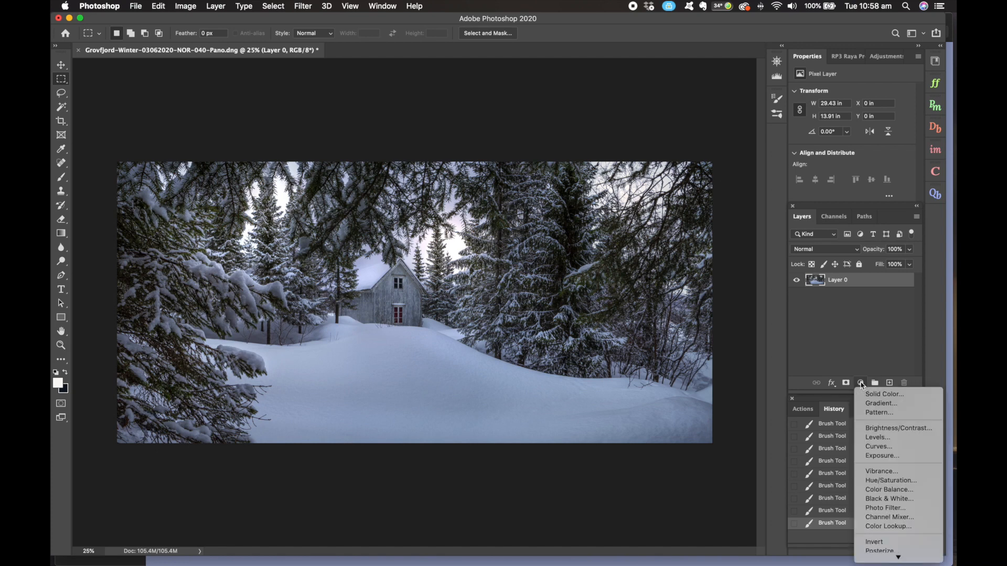
click(887, 472)
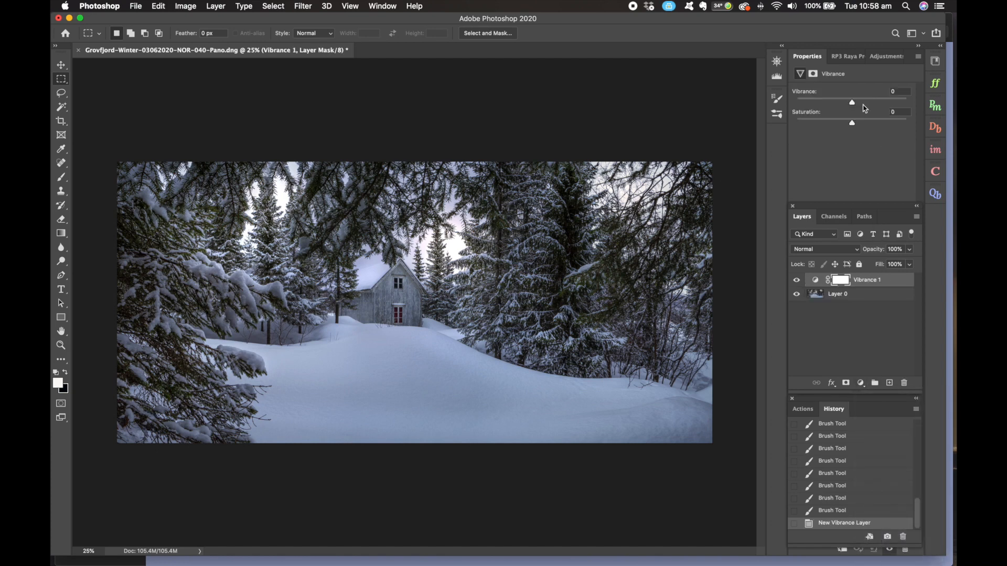
drag(856, 105, 870, 116)
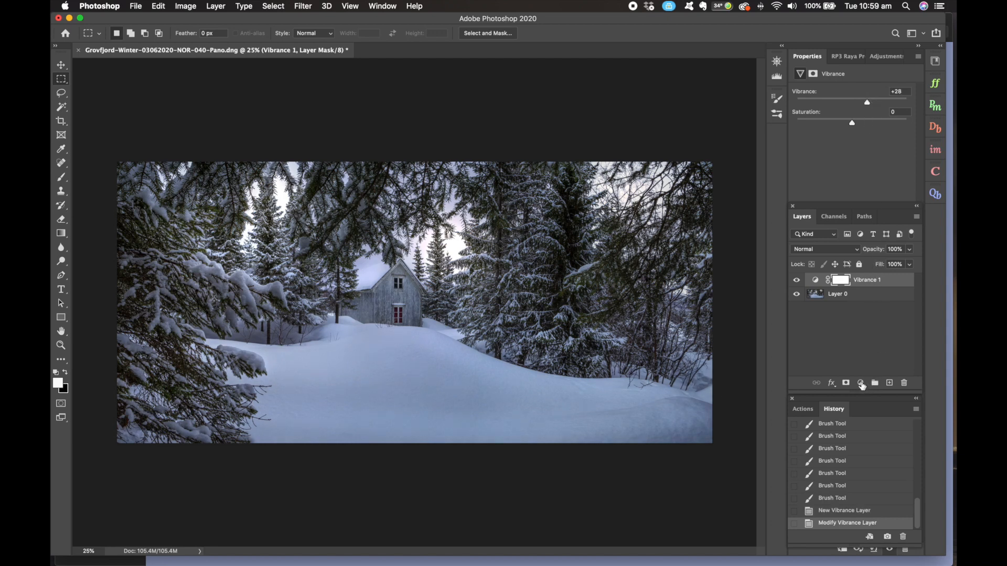
Step: Add a Levels adjustment layer with black input 6 and slightly brighter midtones, and flatten the image
click(862, 385)
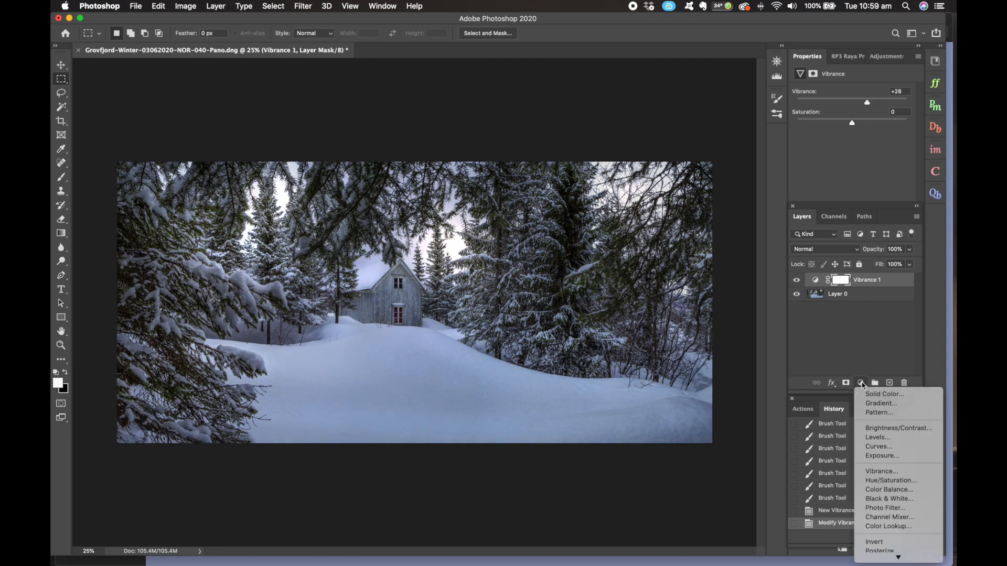
click(879, 438)
drag(813, 173, 858, 175)
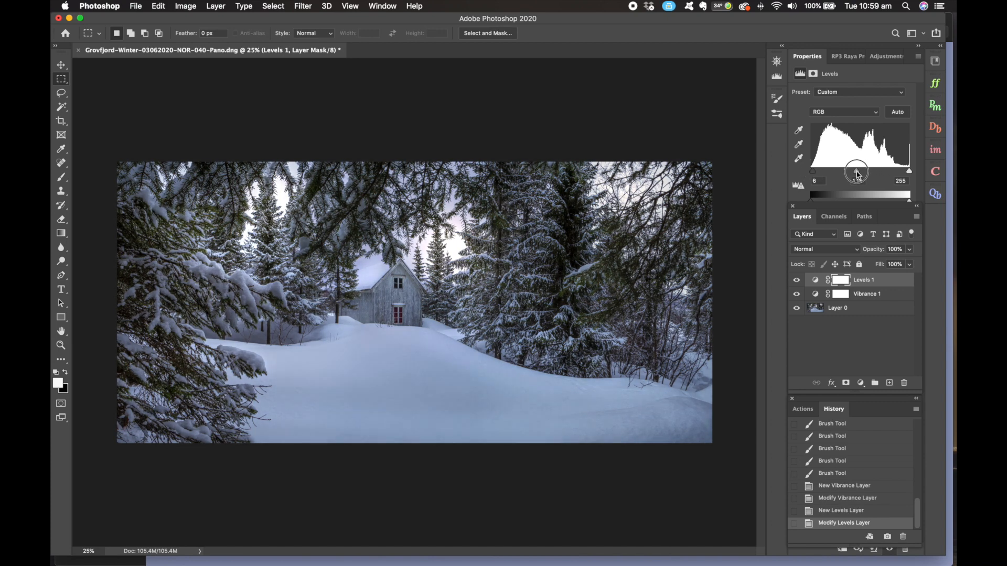
drag(857, 173, 857, 174)
click(921, 219)
click(810, 505)
Step: Make the dark blue the foreground colour and change it to a less saturated, near-black blue
key(x)
click(57, 383)
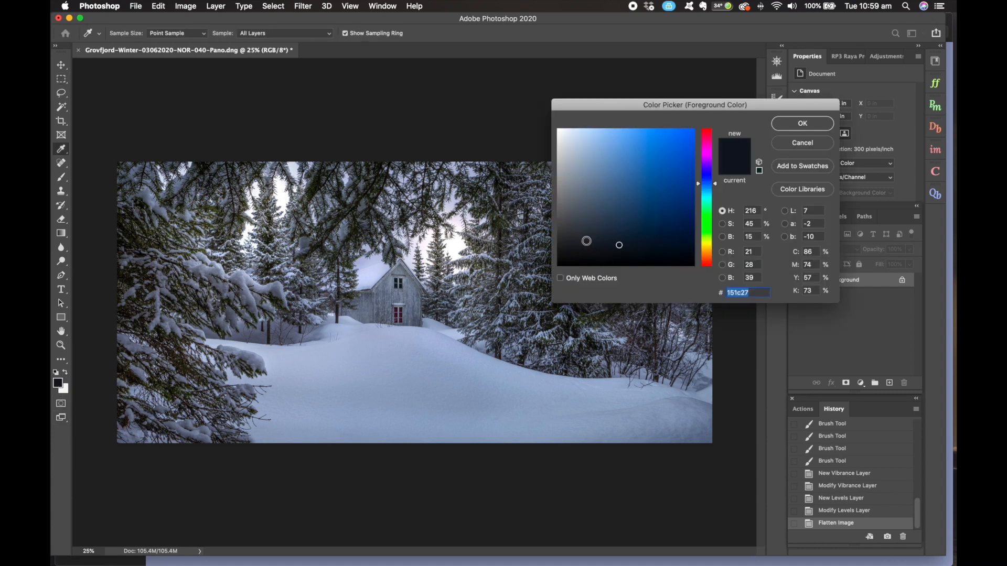
click(589, 248)
click(803, 124)
key(m)
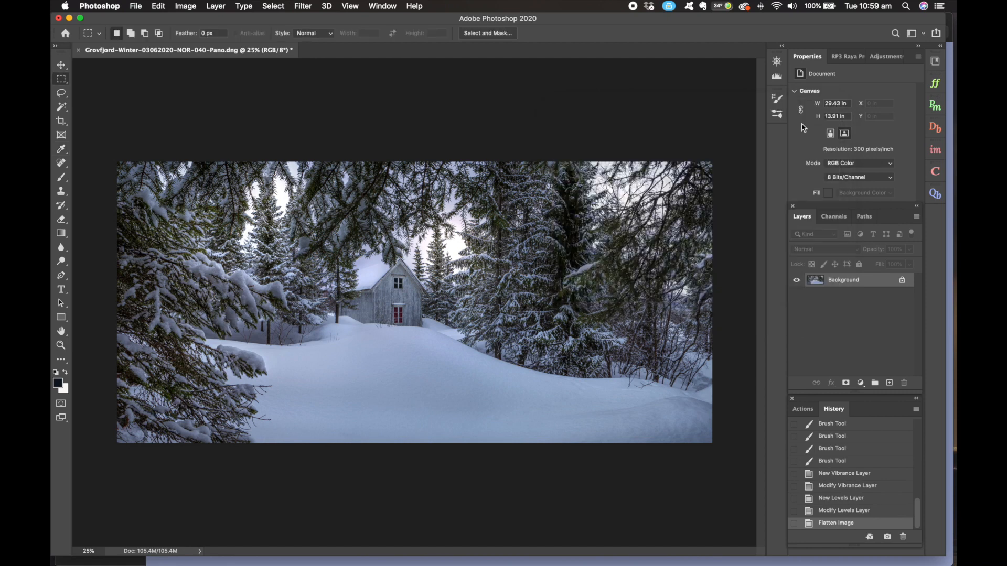
Step: Darken the foreground snow with a linear gradient at 86% opacity in Darken mode, from below the image up to mid-snow
click(62, 233)
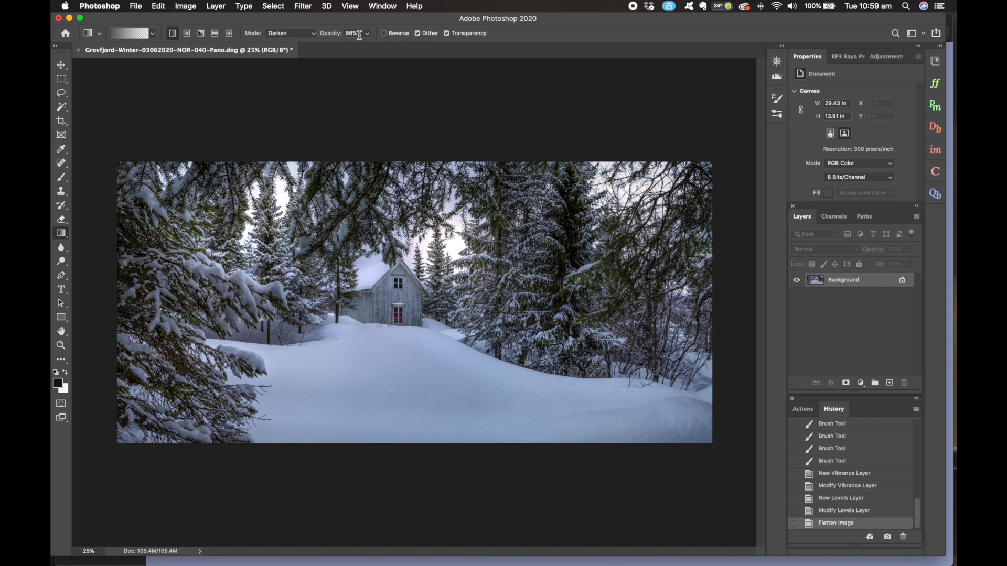
drag(425, 533, 418, 362)
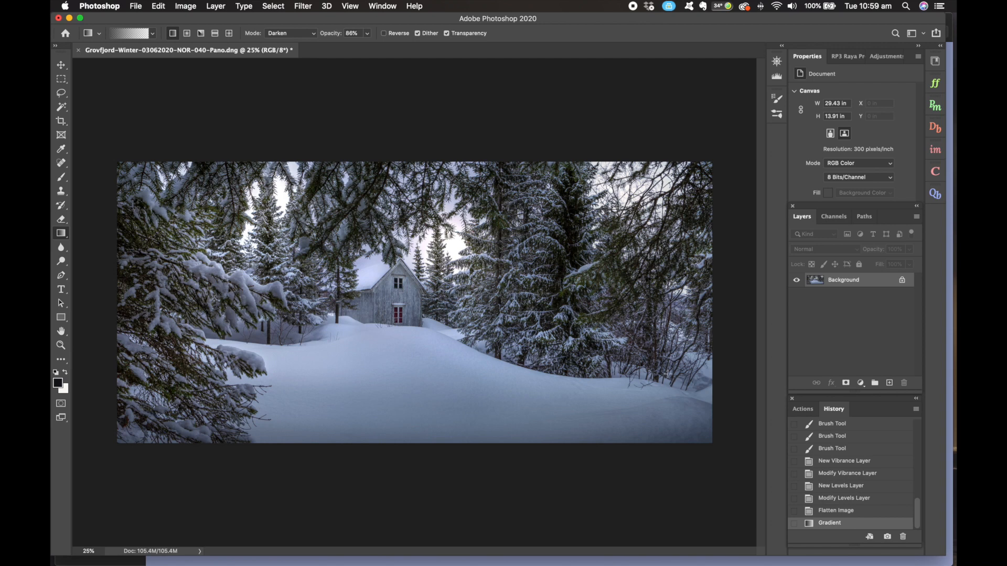
click(61, 80)
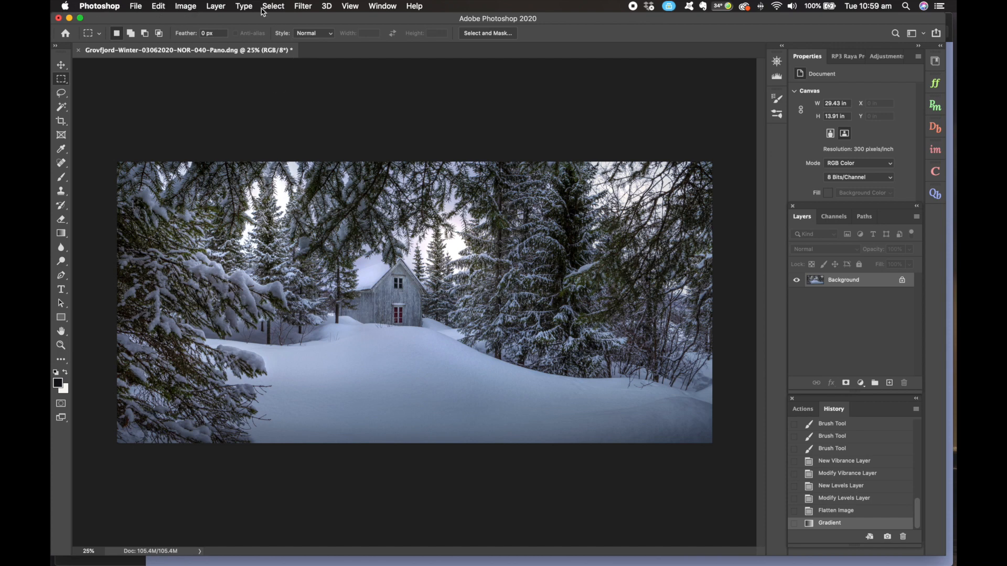
Step: Resize the image to 42 by 18 inches at 300 pixels/inch, with width and height unlinked
click(178, 6)
click(213, 89)
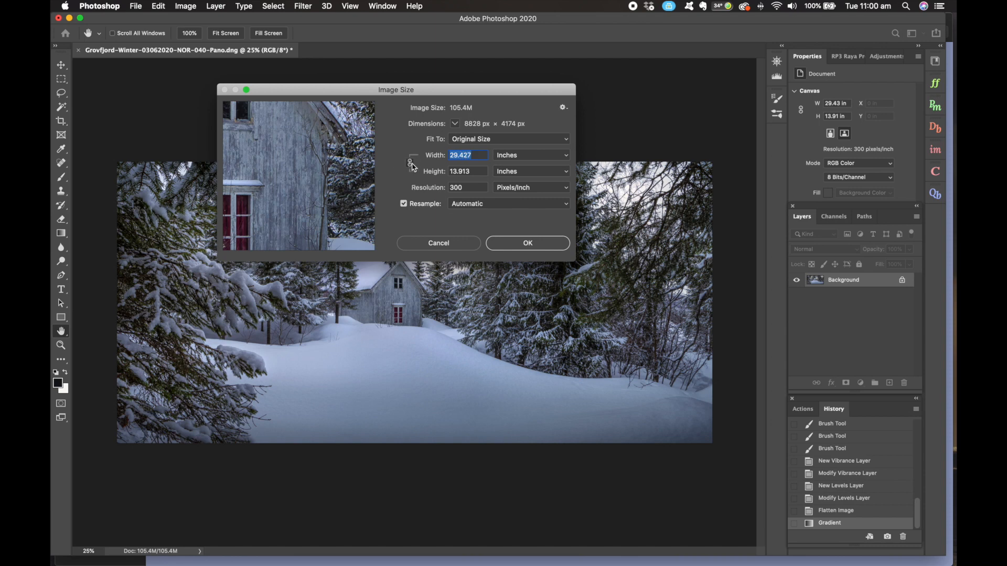
text(4)
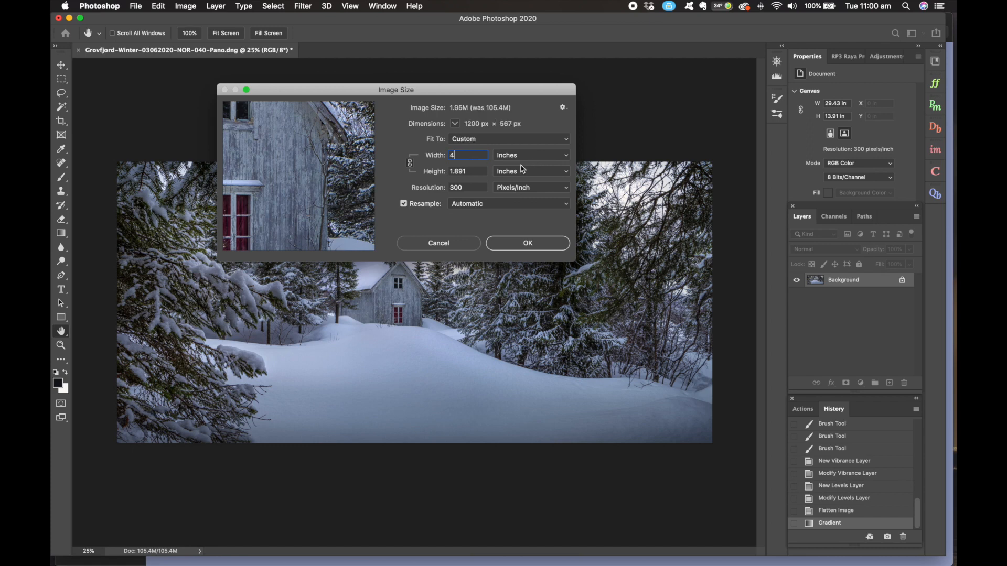
text(0)
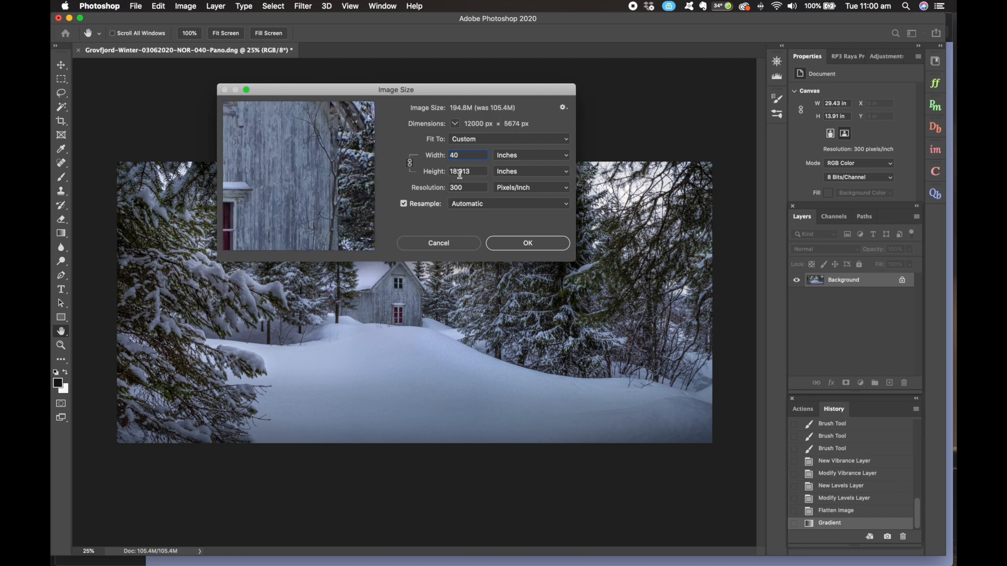
click(411, 164)
click(442, 172)
text(18)
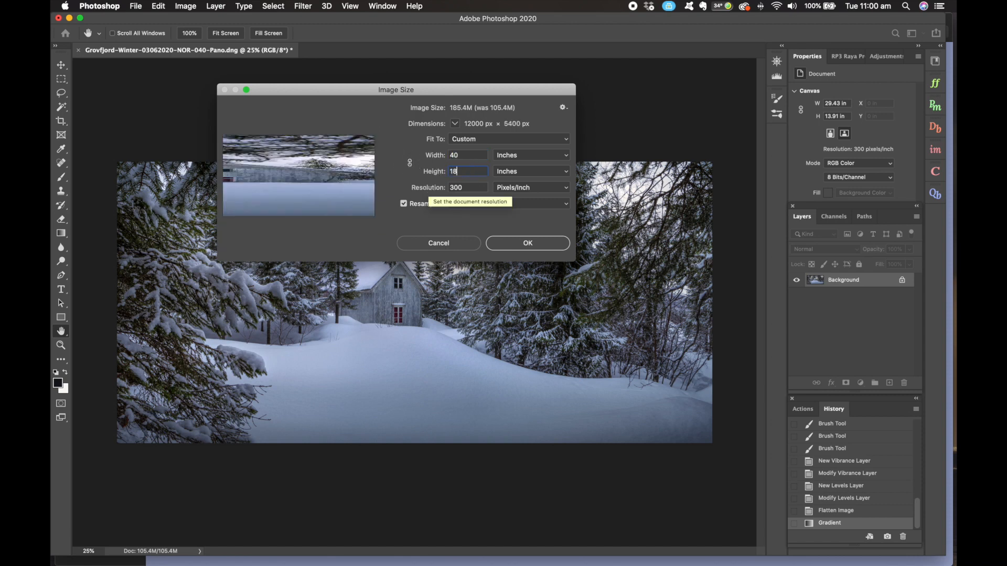
double_click(461, 155)
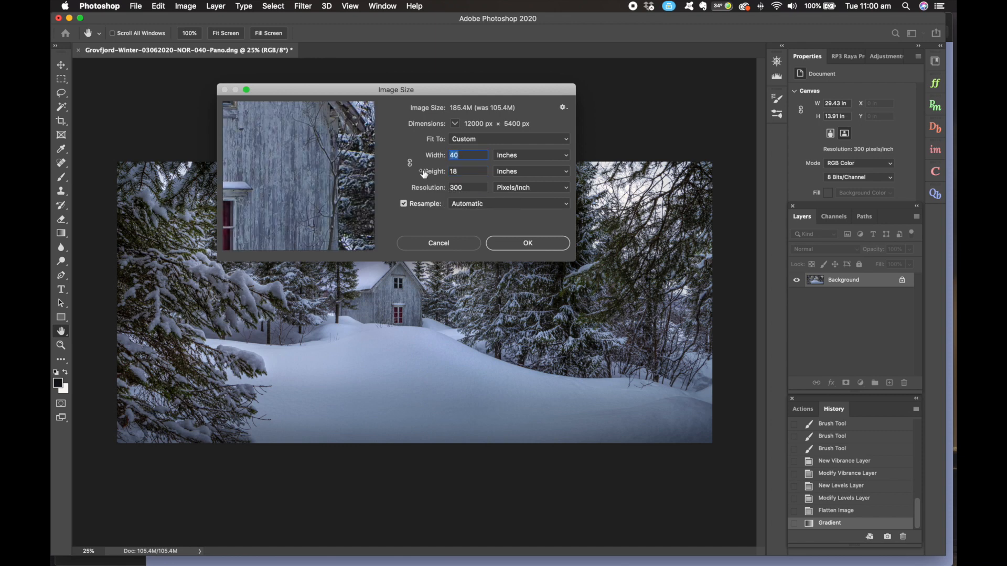
text(42)
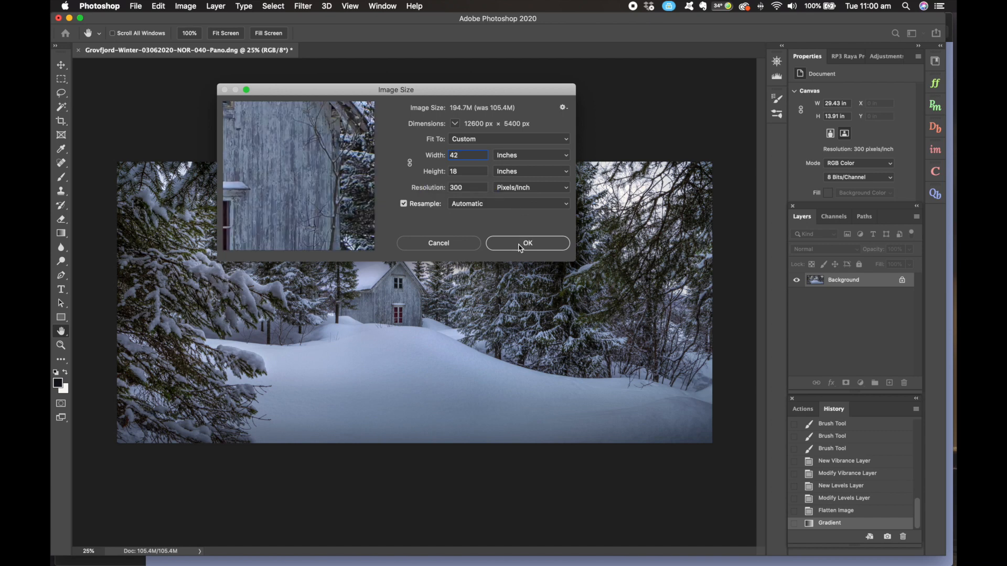
click(520, 247)
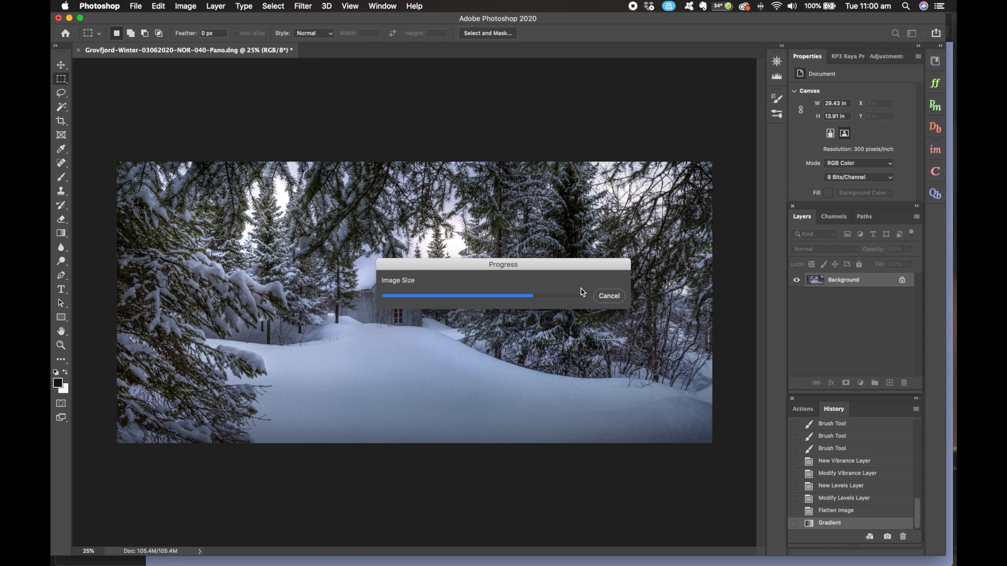
drag(567, 266, 584, 105)
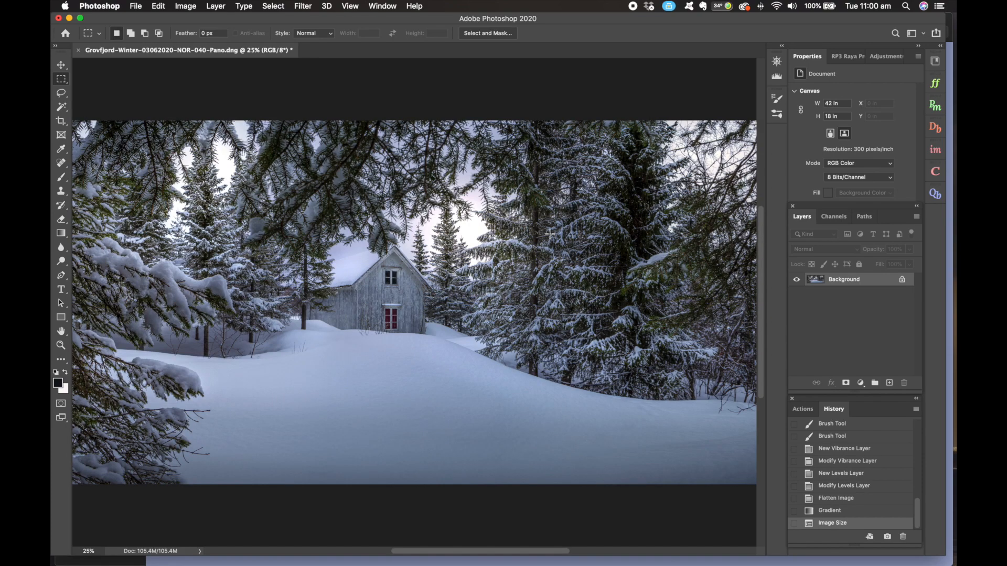
Step: Select the entire image with a rectangular marquee and make white ffffff the foreground colour
key(super+minus)
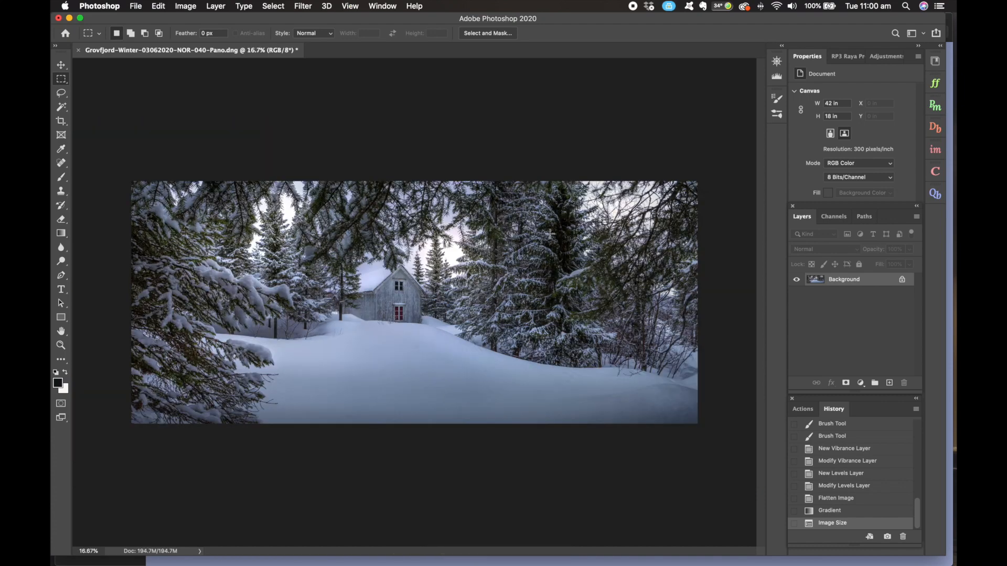
drag(125, 172, 924, 548)
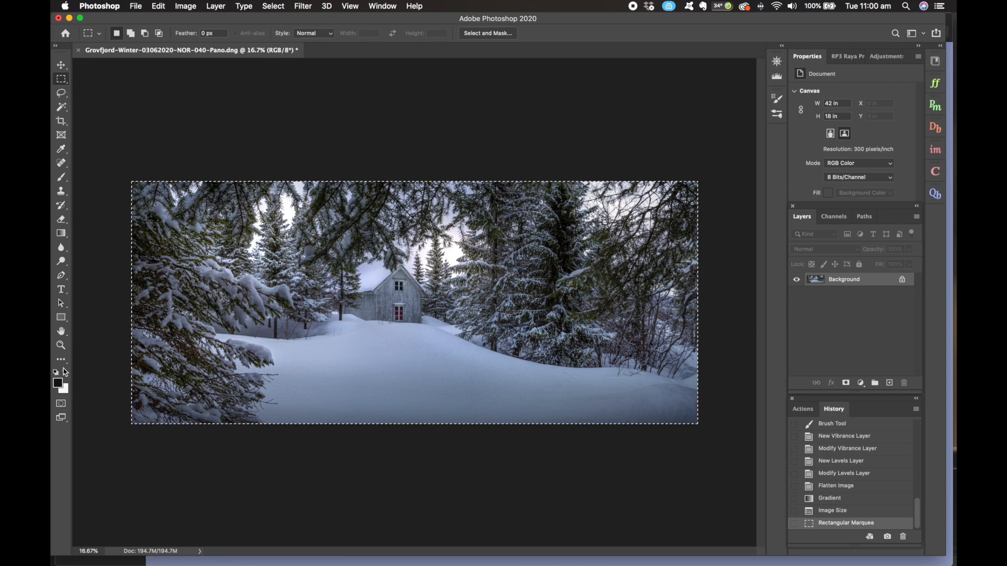
key(x)
click(60, 385)
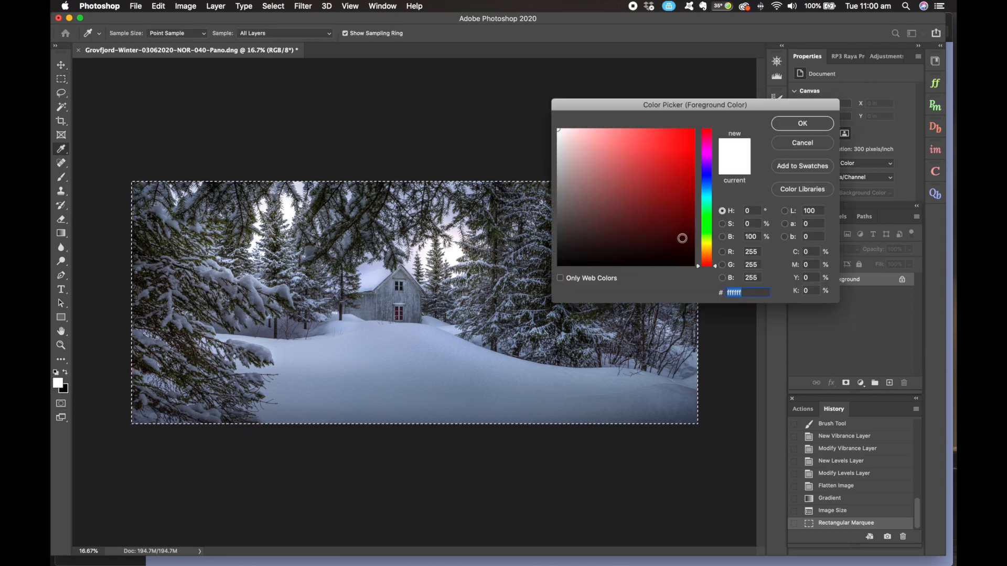
click(709, 197)
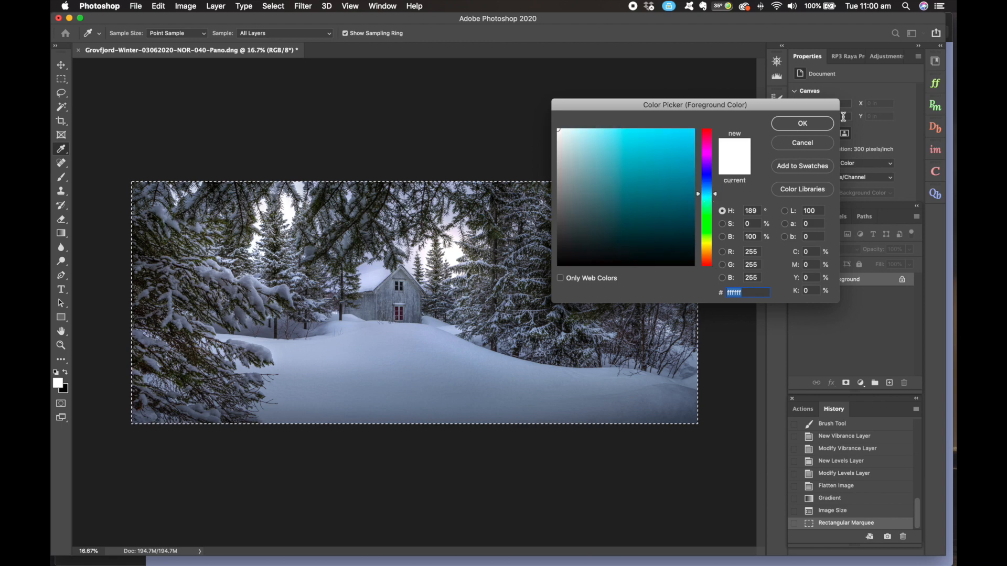
click(812, 126)
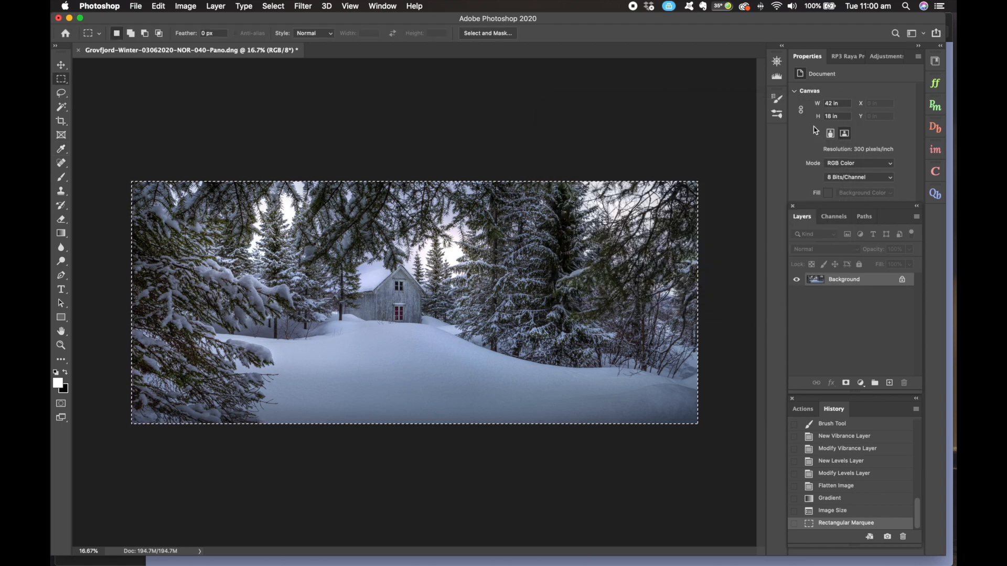
Step: Stroke the selection with a 2 px white line placed inside at 100% opacity, and deselect
click(158, 6)
click(185, 189)
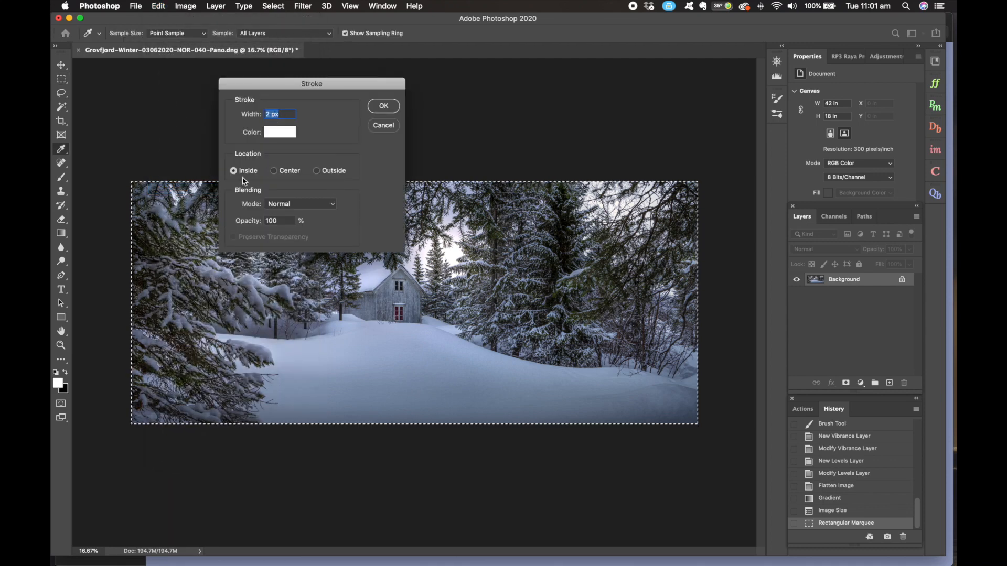
click(384, 107)
key(m)
click(416, 124)
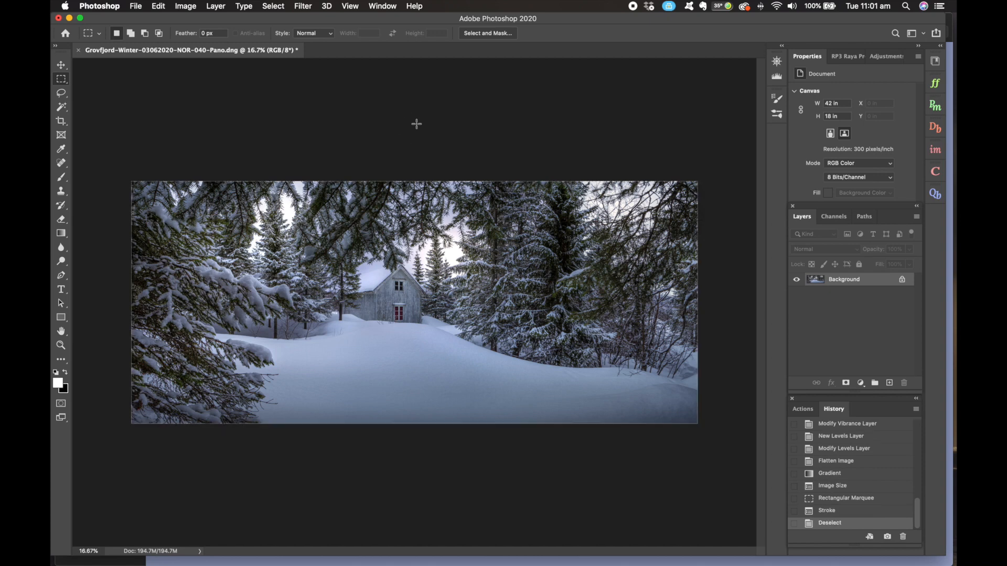
Step: Save the colour panorama as a JPEG at quality 12 with the Baseline ("Standard") format and Adobe RGB (1998) profile embedded
click(136, 6)
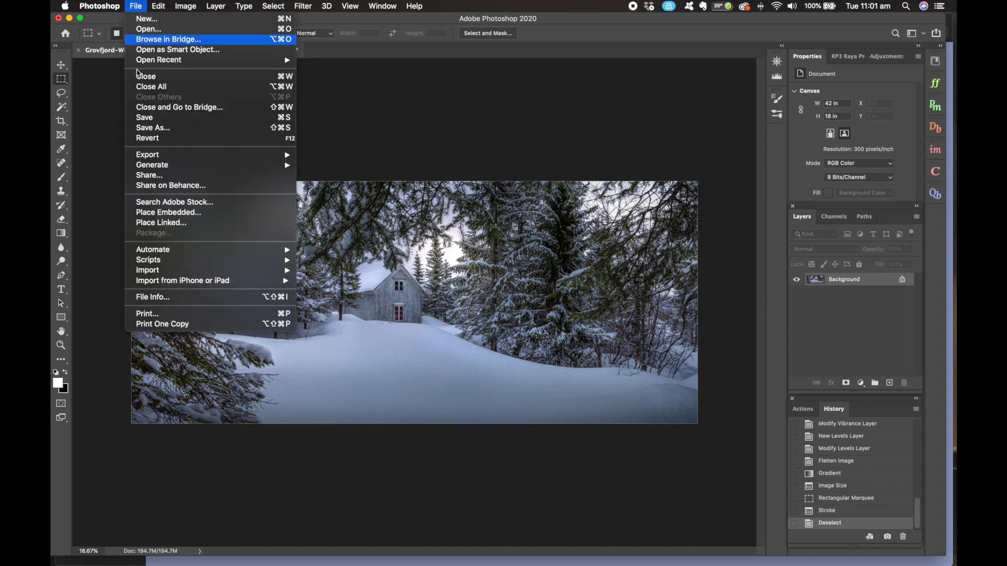
click(172, 131)
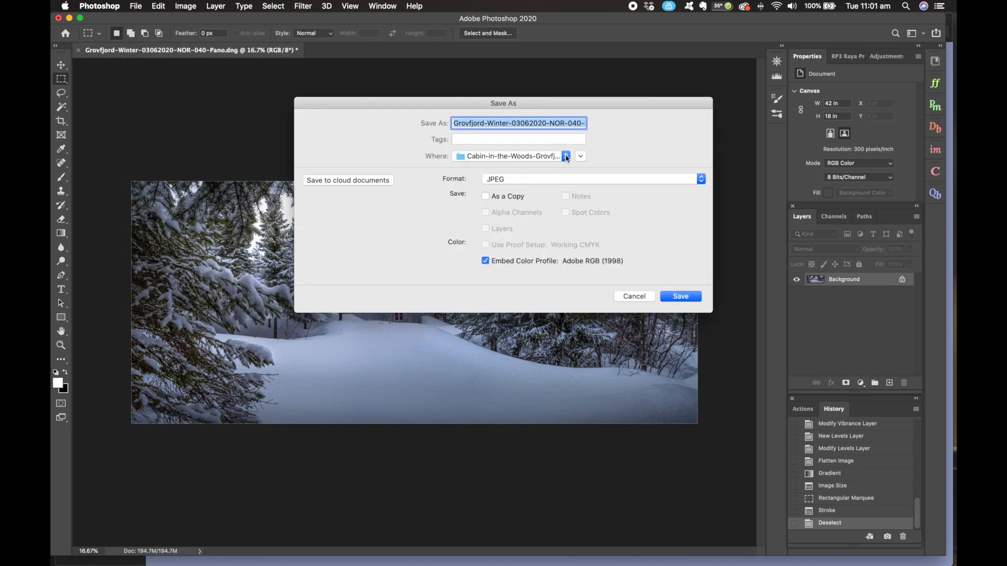
click(680, 297)
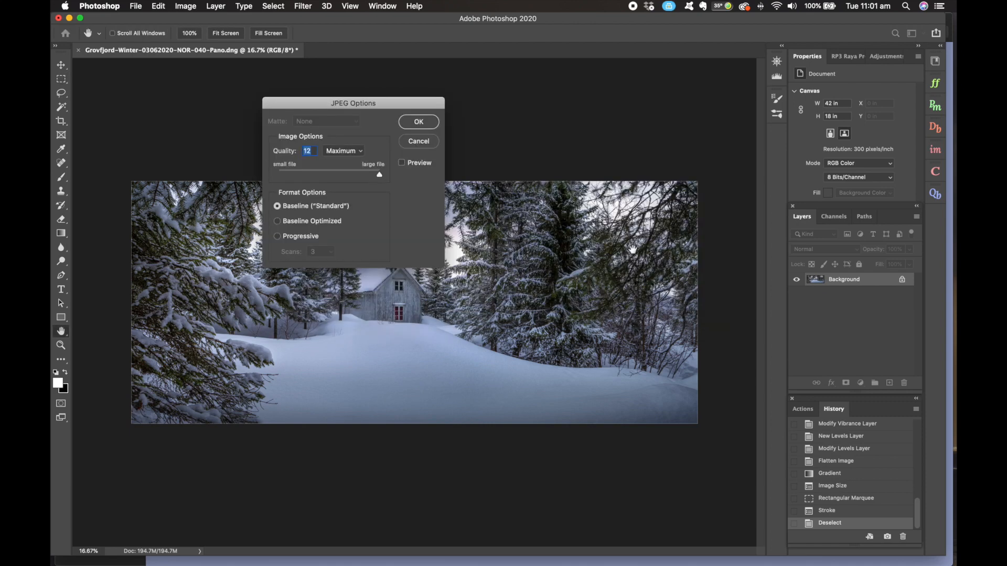
click(419, 122)
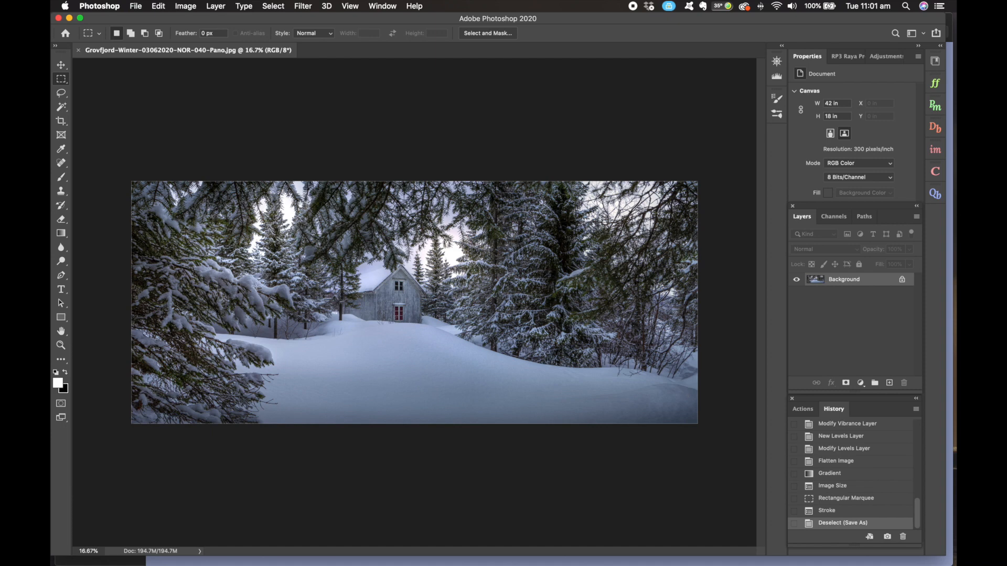
Step: Duplicate the Background layer and open the copy in the Nik Collection filter Silver Efex Pro 2
drag(813, 279, 890, 386)
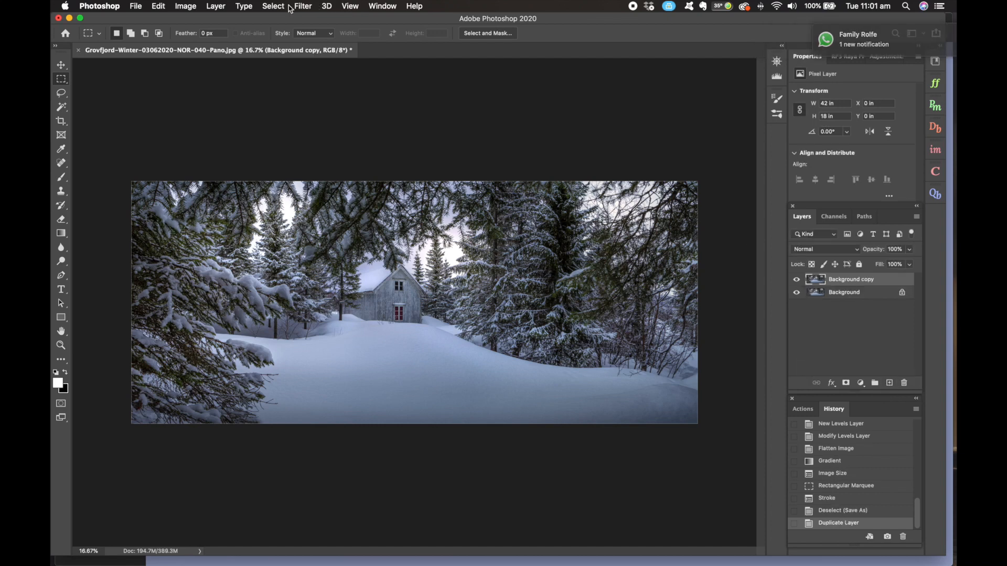
click(304, 6)
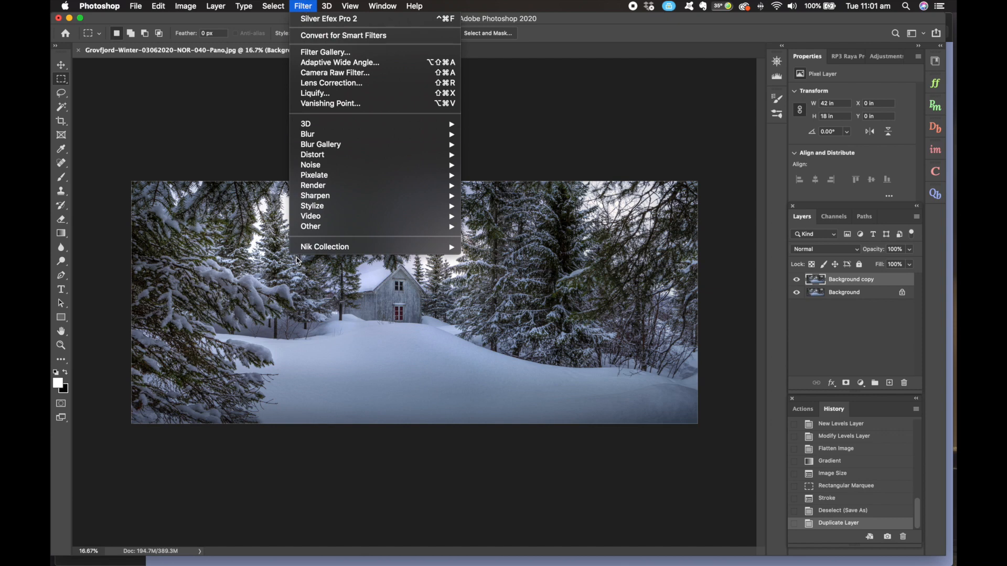
mouse_move(314, 252)
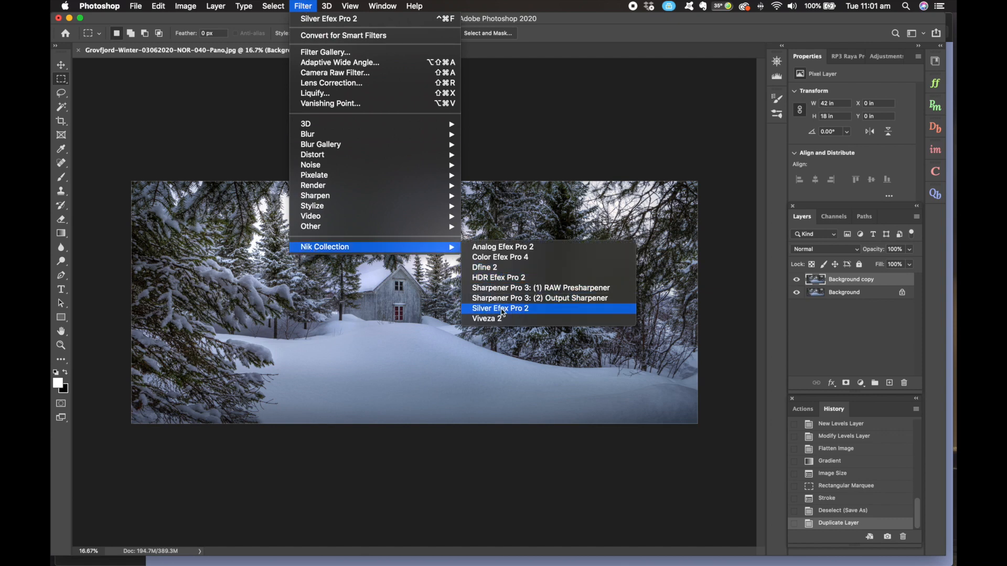
click(503, 312)
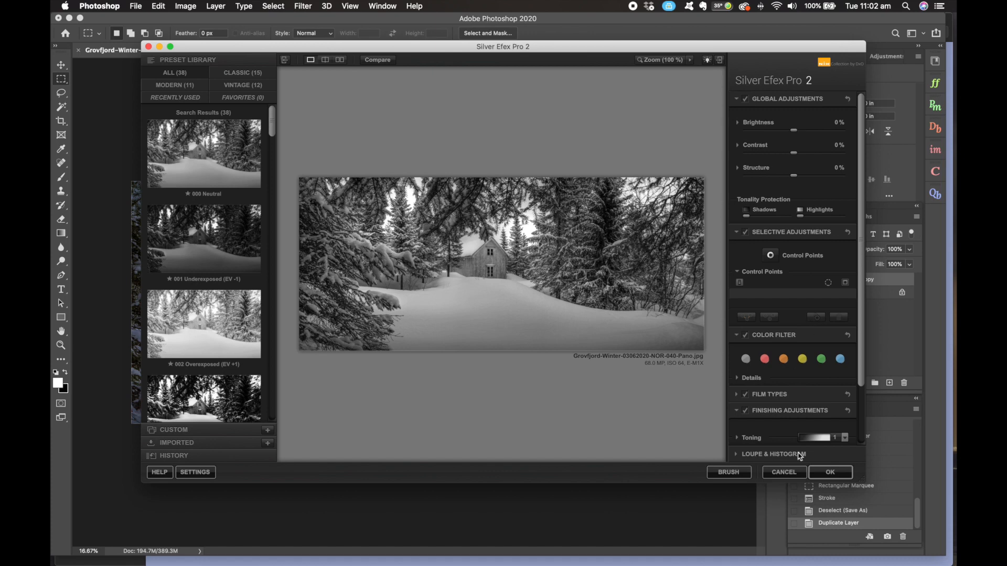
Step: Apply Selenium toning number 4 to the black-and-white conversion
scroll(812, 368, down, 5)
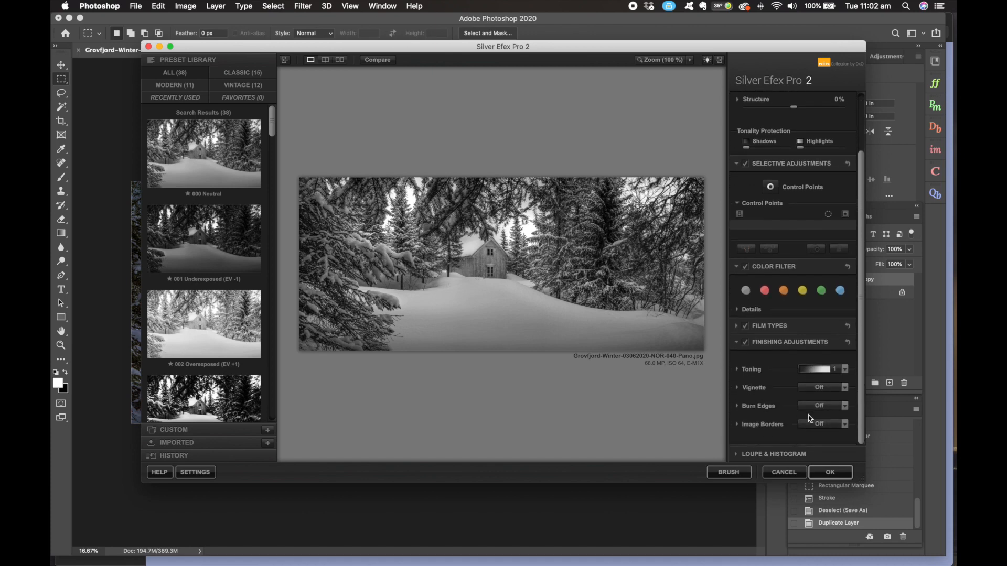
click(845, 370)
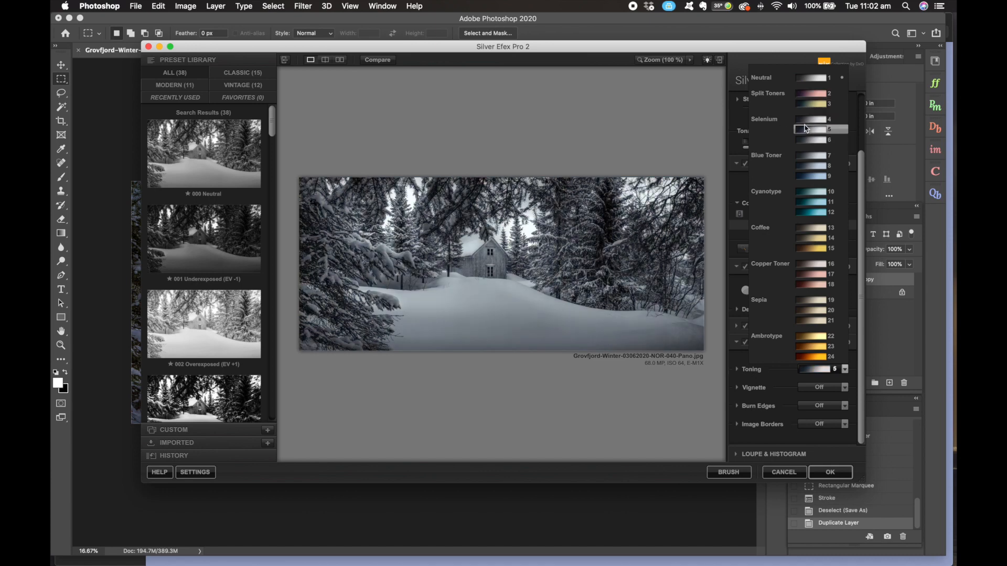
click(806, 124)
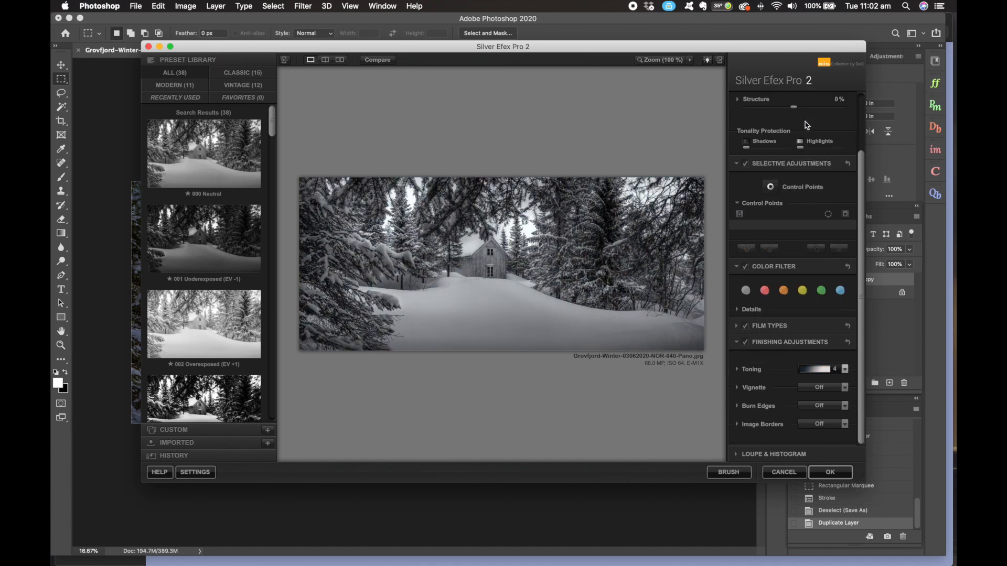
Step: Set the global Structure to 45%, Contrast to 28% and Brightness to 15%
scroll(801, 237, up, 3)
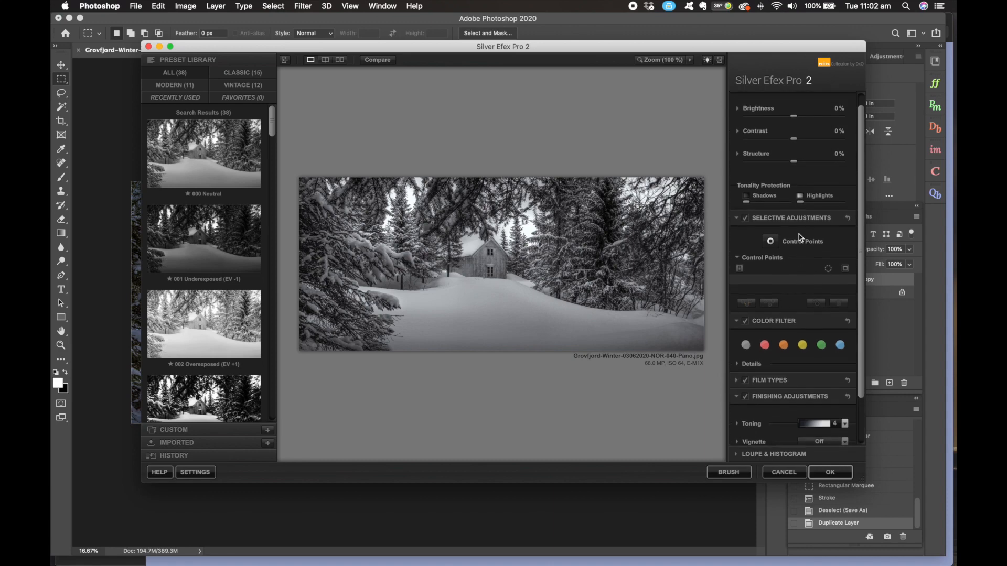
scroll(800, 237, up, 1)
drag(792, 179, 802, 139)
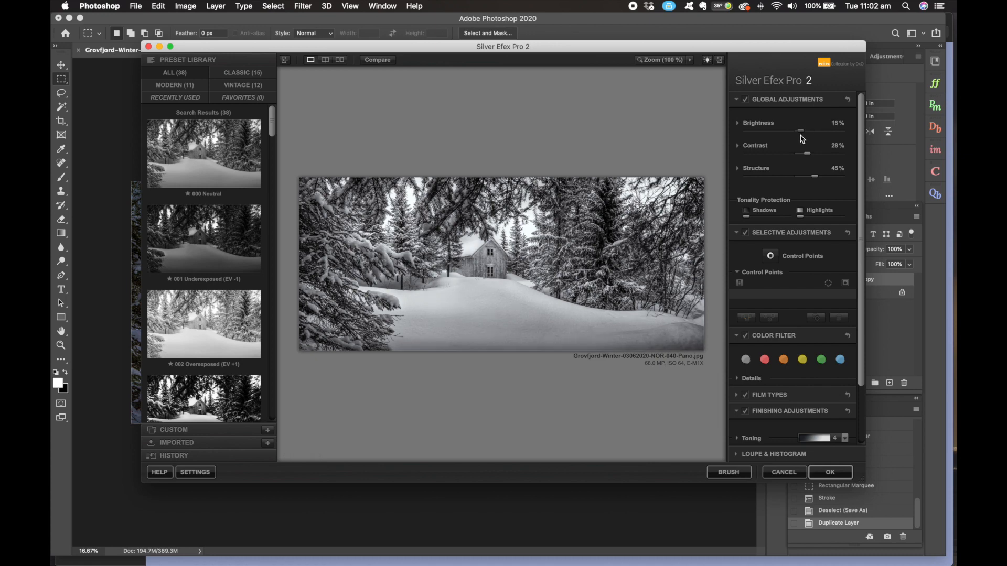
Step: Place a control point on the tall dark spruce beyond the cabin, raising its brightness and setting its contrast to 15%
click(771, 256)
click(598, 240)
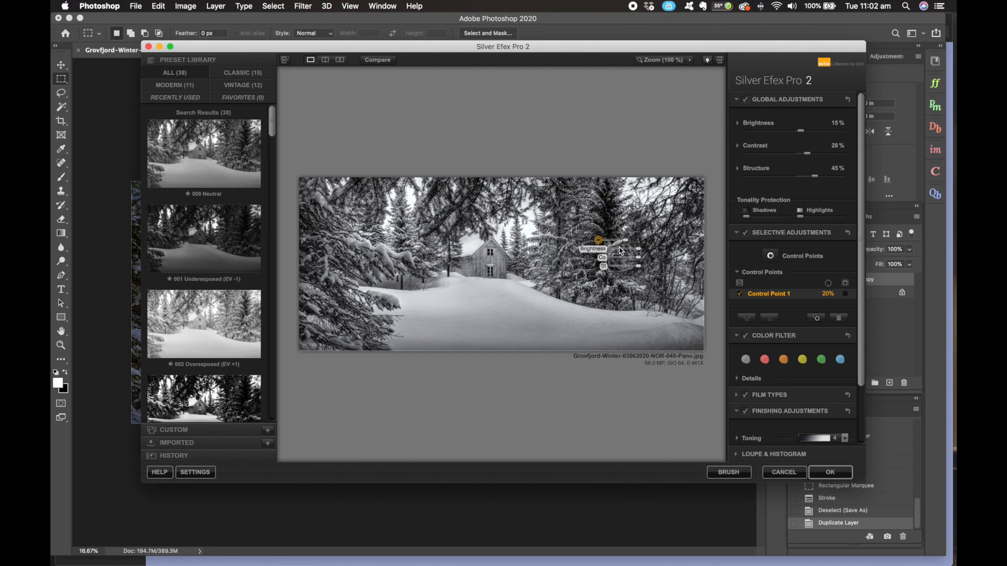
drag(638, 250, 645, 263)
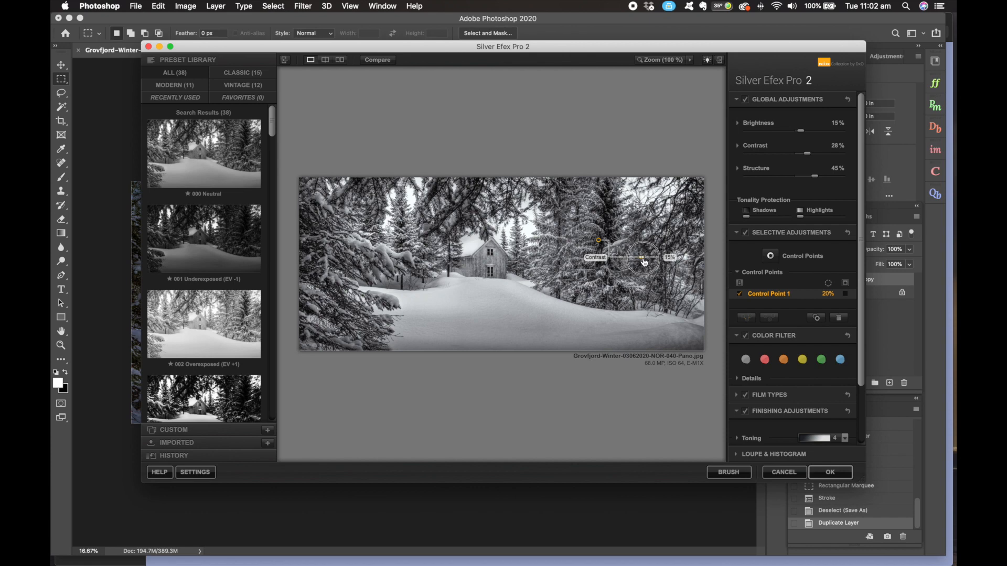
drag(645, 262, 645, 263)
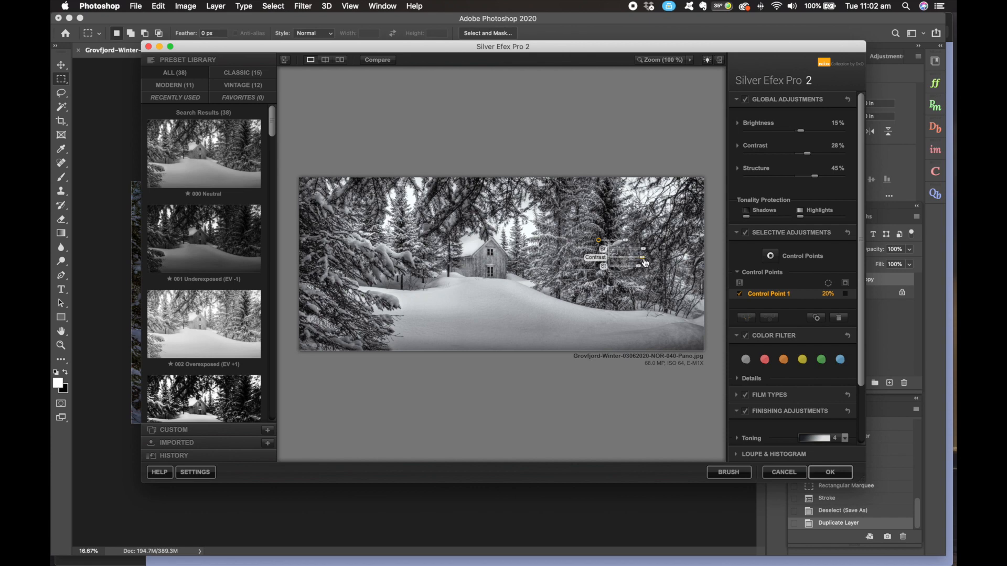
Step: Place a control point on the snow-laden tree at the image's left edge and raise its brightness and contrast
click(771, 257)
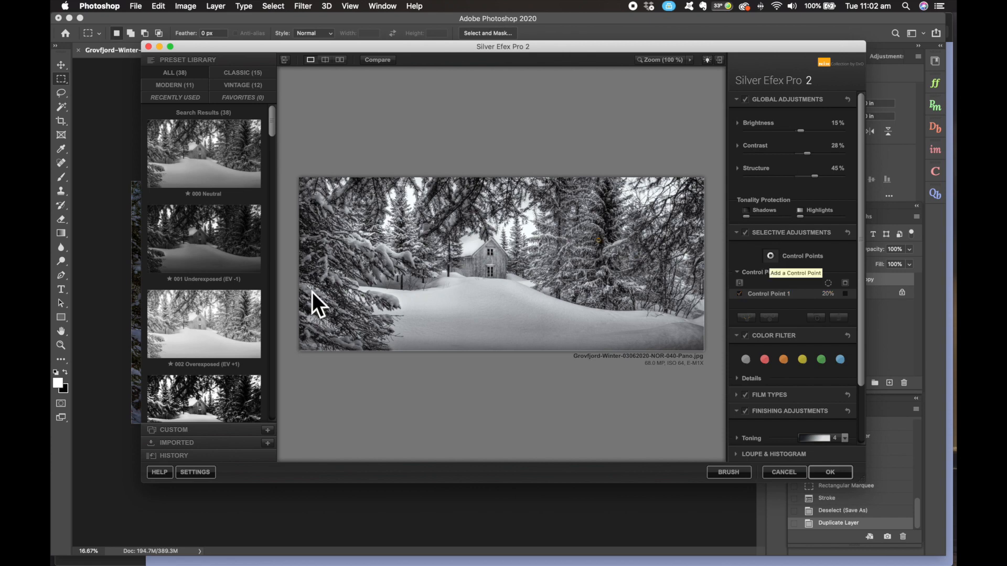
click(317, 264)
drag(357, 273, 366, 286)
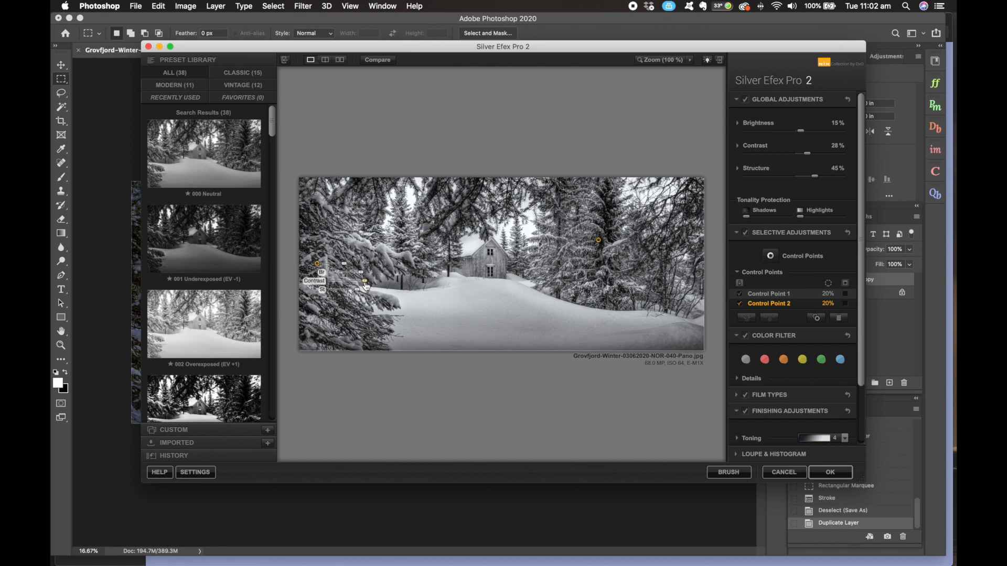
Step: Place control points on the branches above the cabin and on the top of the tall dark spruce, raising the brightness of both
click(770, 256)
click(464, 203)
drag(501, 212, 508, 213)
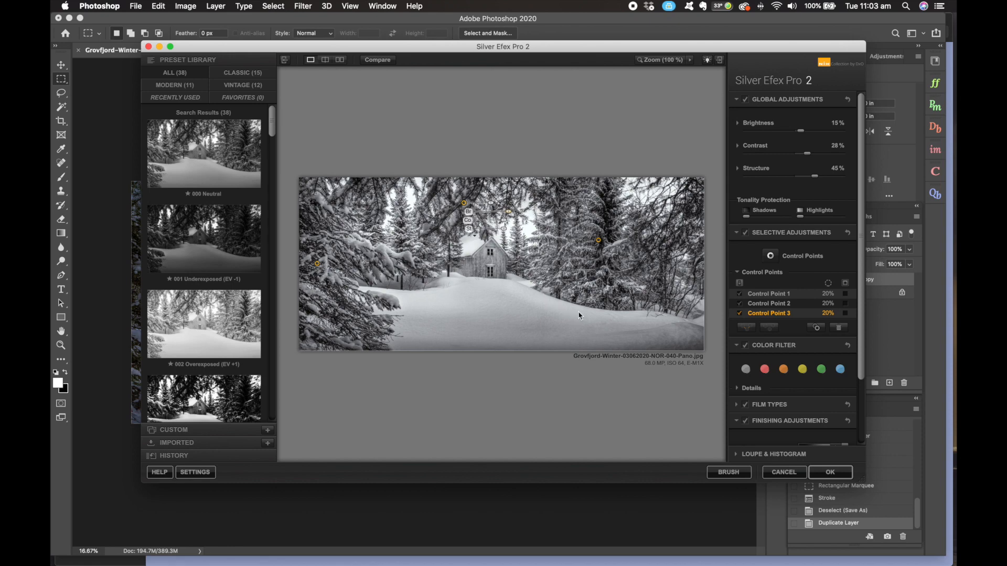
click(771, 257)
click(609, 204)
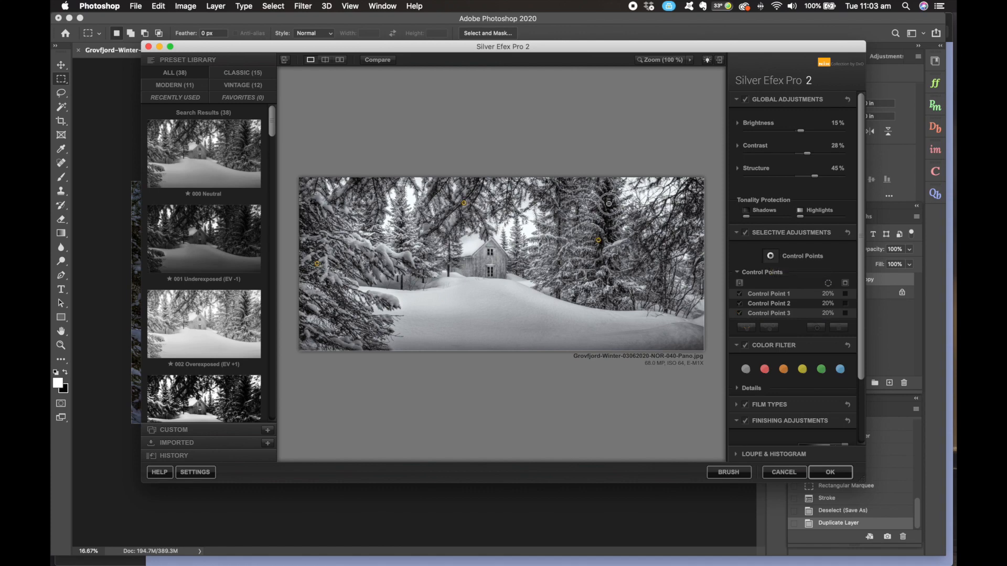
drag(649, 215, 652, 214)
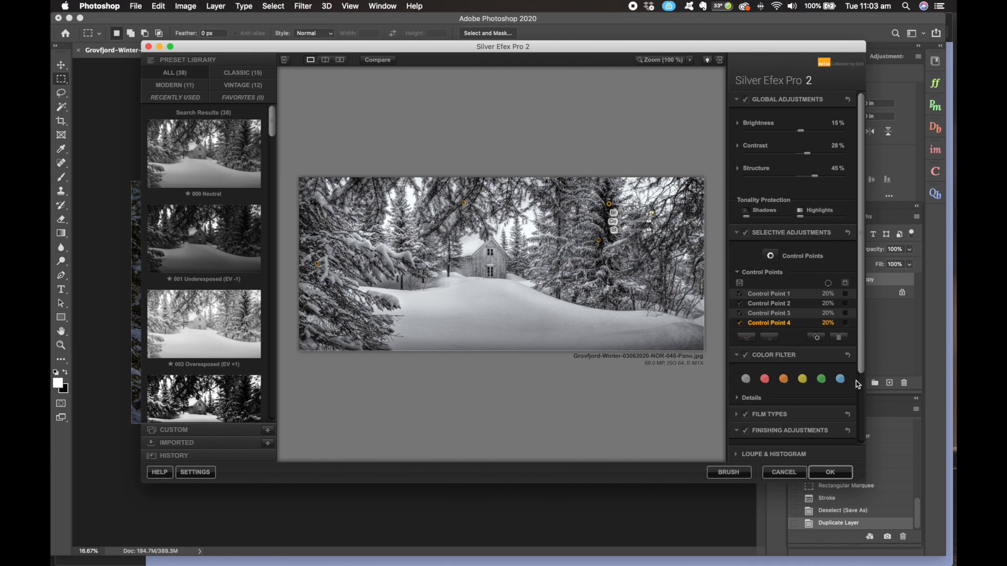
Step: Fine-tune the global contrast and brightness, then apply the monochrome conversion and flatten the image
drag(807, 156, 803, 134)
click(831, 474)
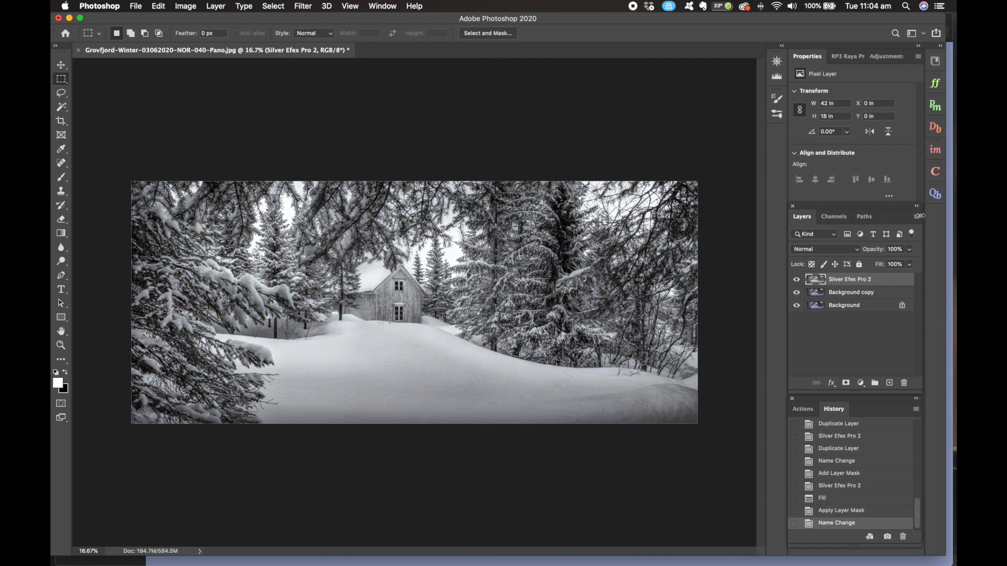
click(916, 218)
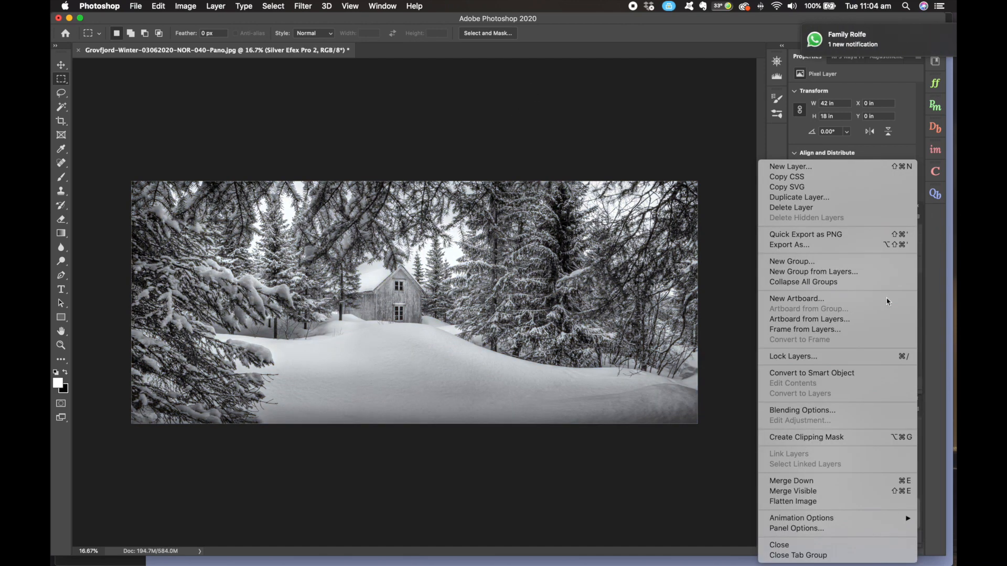
click(808, 502)
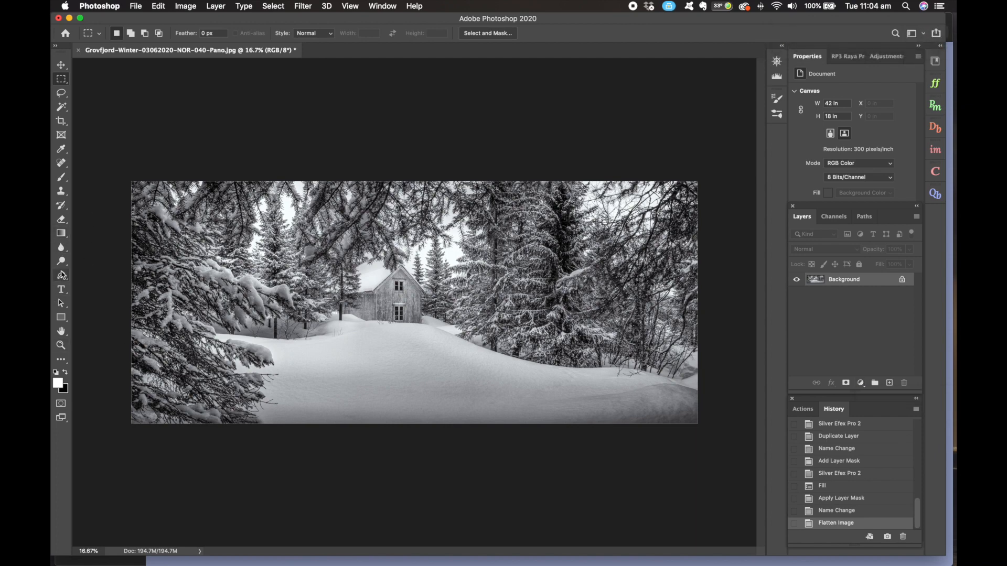
Step: Choose the Brush tool and set its foreground colour to a very light grey, starting from a tone sampled in the snow
key(b)
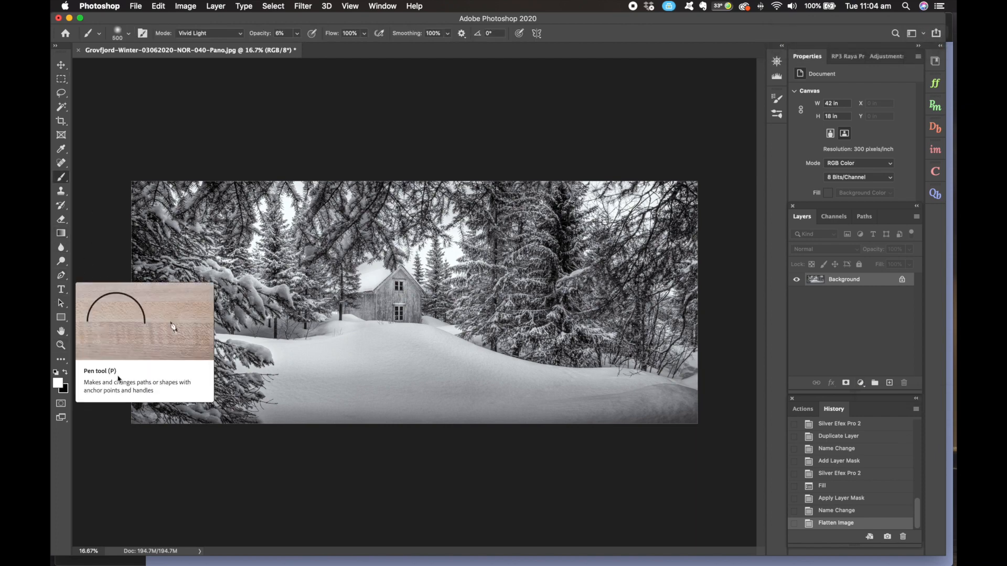
click(58, 384)
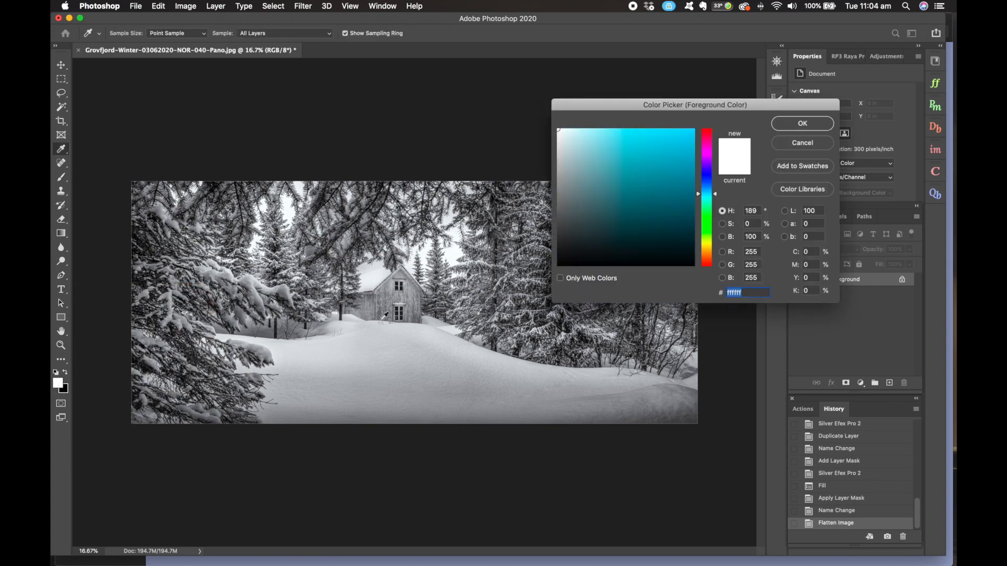
click(366, 332)
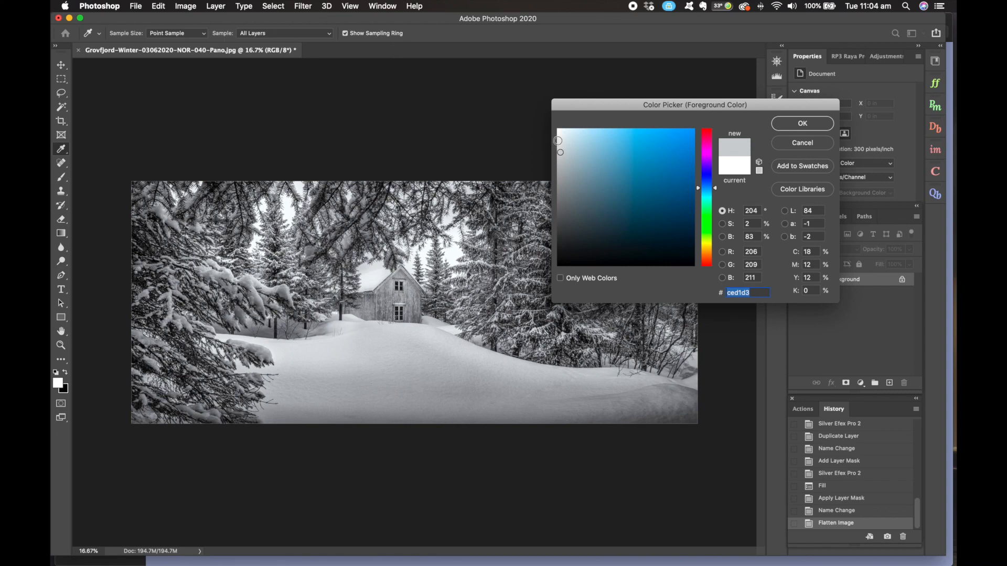
click(559, 141)
click(817, 128)
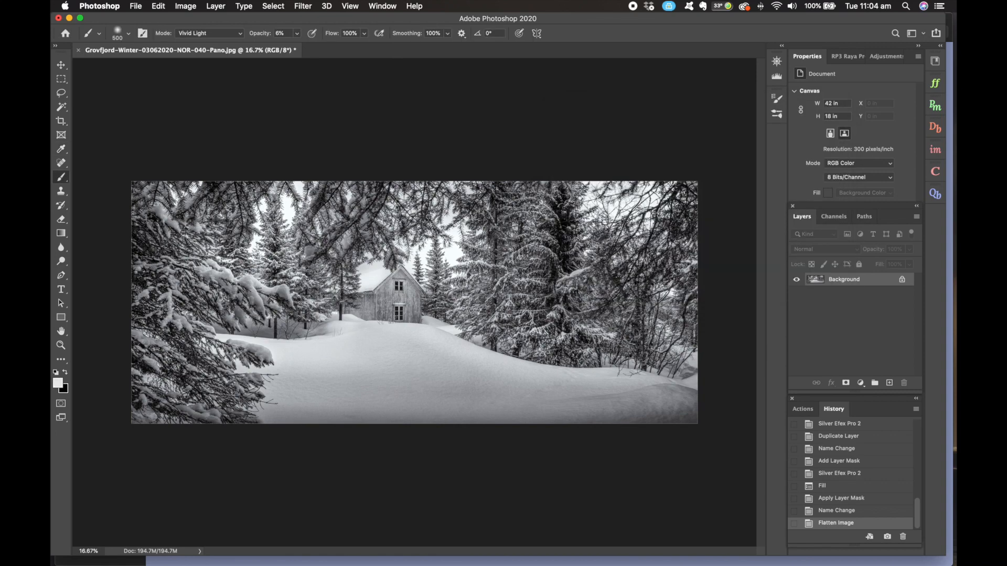
Step: Paint light over the trees beyond the cabin and across the foreground snow with a 1400 px Vivid Light brush at 6% opacity
key(bracketright)
key(bracketright)
key(bracketright)
key(bracketright)
mouse_move(529, 281)
mouse_down()
mouse_move(546, 221)
mouse_move(485, 272)
mouse_move(494, 343)
mouse_up()
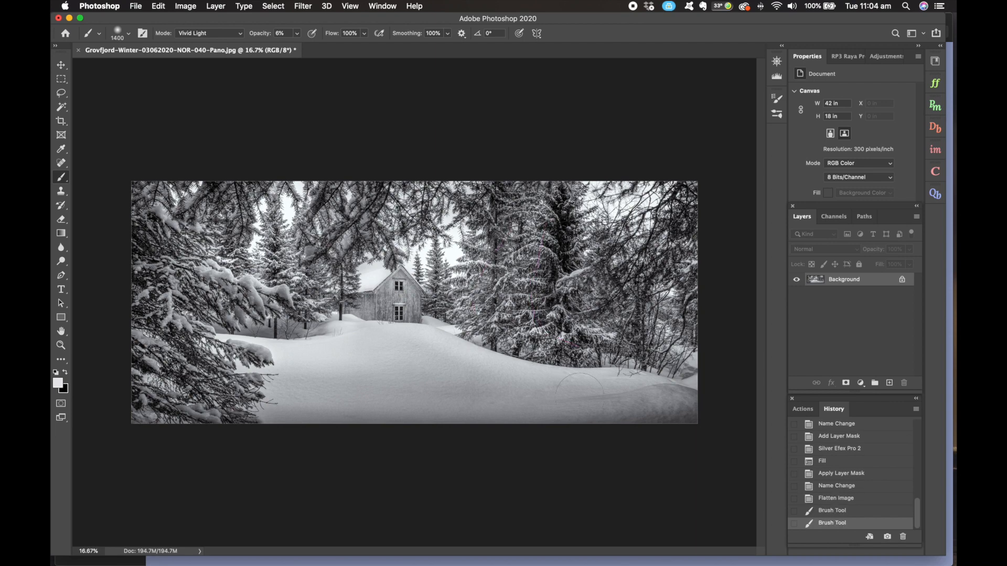
drag(663, 400, 560, 402)
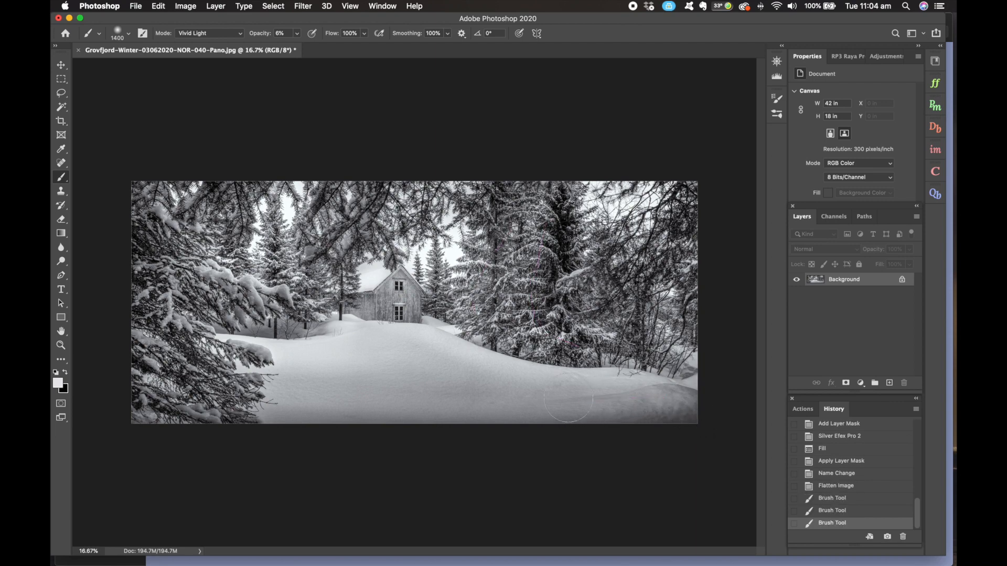
mouse_move(628, 387)
mouse_down()
mouse_move(491, 374)
mouse_move(429, 348)
mouse_move(364, 347)
mouse_move(321, 337)
mouse_up()
mouse_move(261, 400)
mouse_down()
mouse_move(507, 403)
mouse_move(582, 422)
mouse_up()
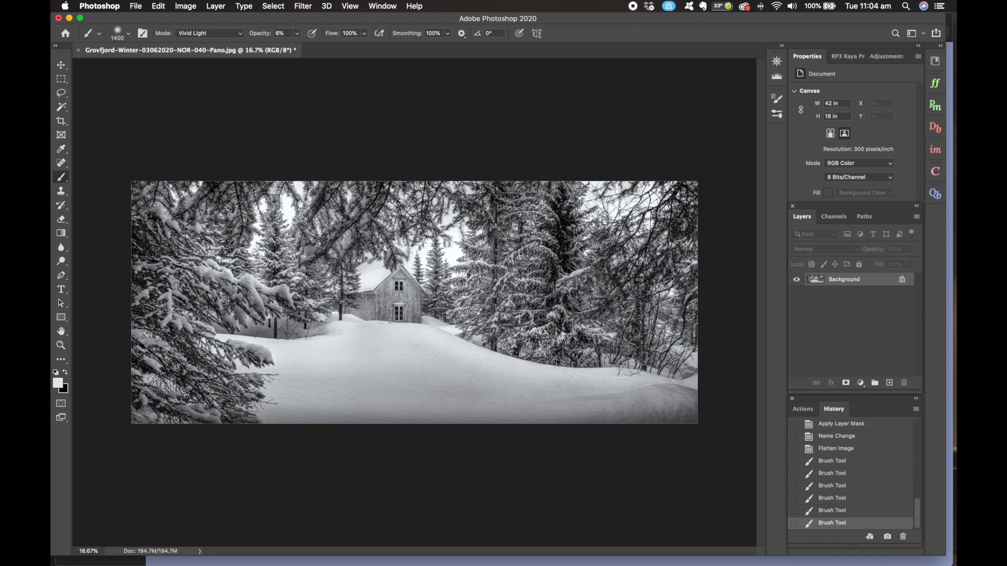
Step: Brush the same soft light over the snow-covered trees on the image's left side and the branches near the cabin
mouse_move(233, 311)
mouse_down()
mouse_move(239, 345)
mouse_move(159, 287)
mouse_move(157, 273)
mouse_up()
mouse_move(134, 344)
mouse_down()
mouse_move(225, 397)
mouse_move(120, 331)
mouse_up()
drag(128, 294, 228, 281)
mouse_move(315, 235)
mouse_down()
mouse_move(386, 208)
mouse_move(318, 253)
mouse_up()
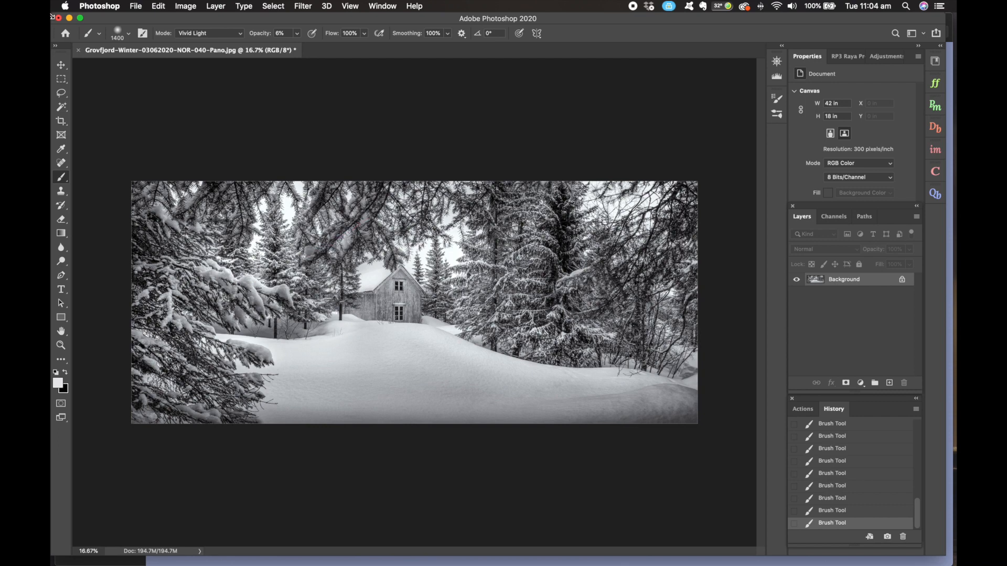
Step: Save the monochrome version as Grovfjord-Winter-03062020-NOR-M040-Pano.jpg, a JPEG at quality 12 with the Baseline ("Standard") format
click(61, 79)
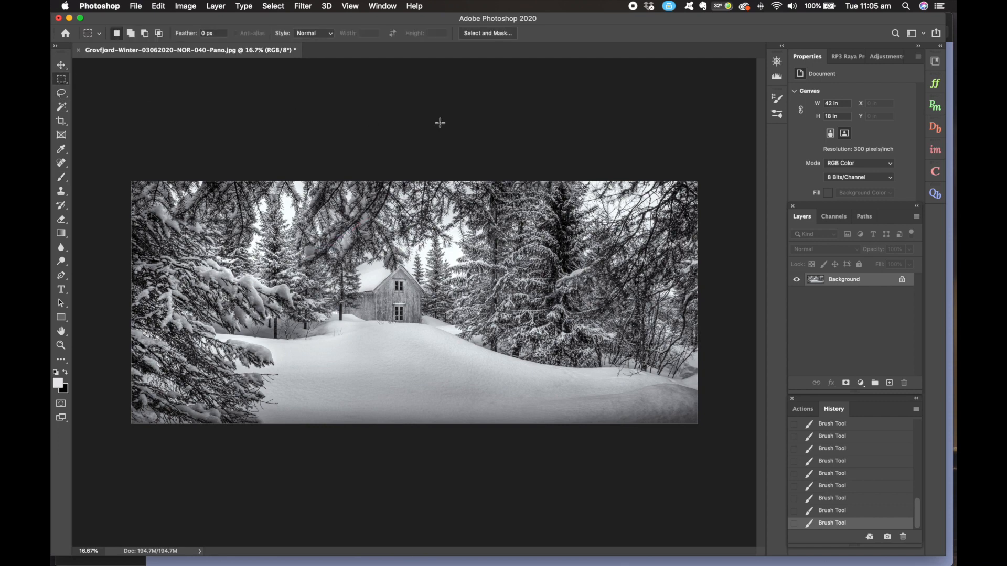
click(135, 6)
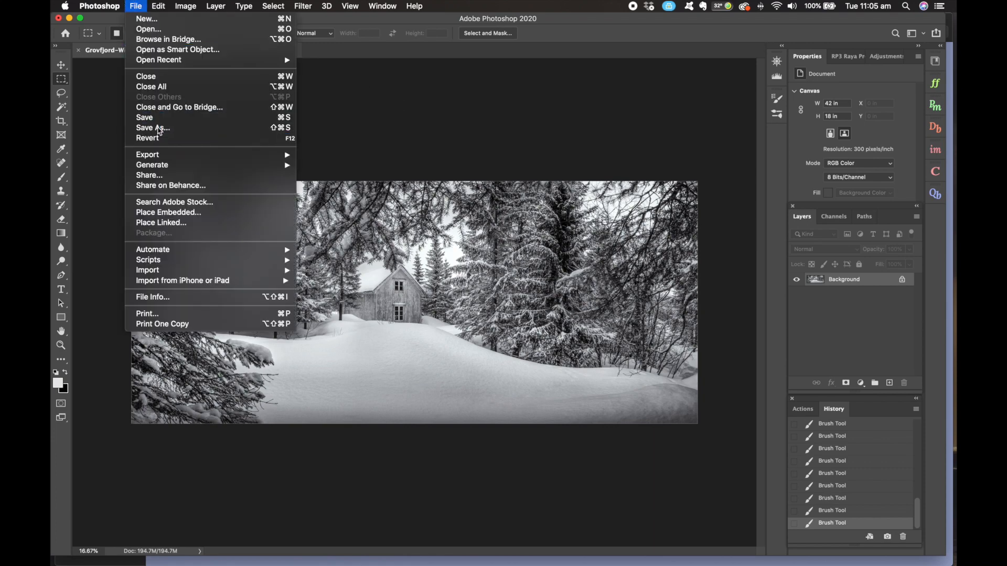
click(464, 139)
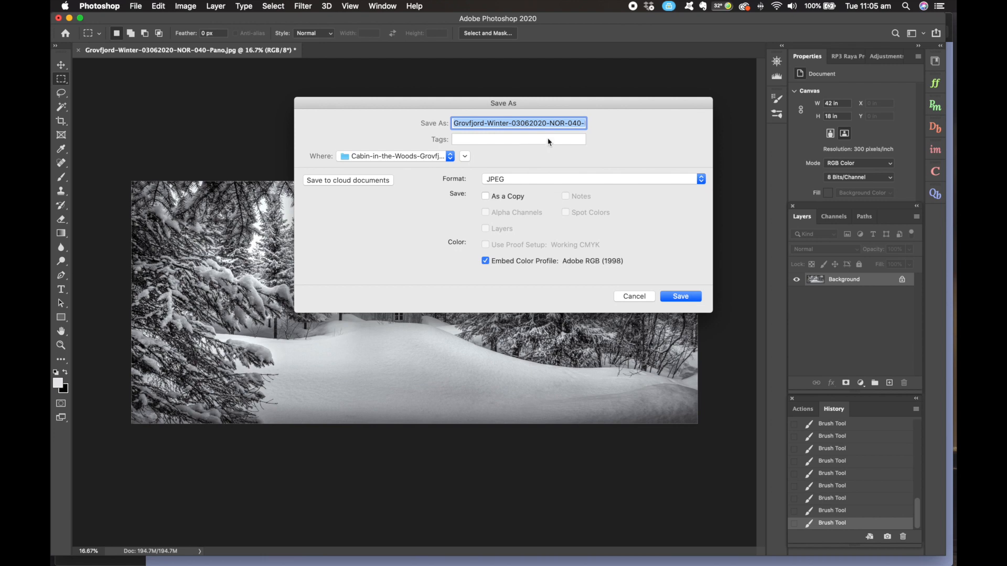
click(568, 124)
text(M)
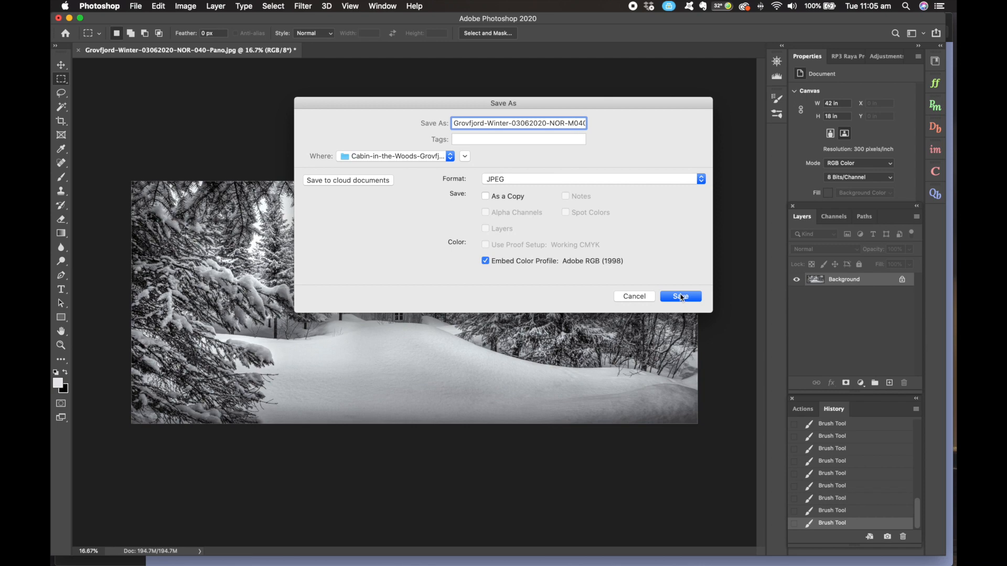
click(681, 297)
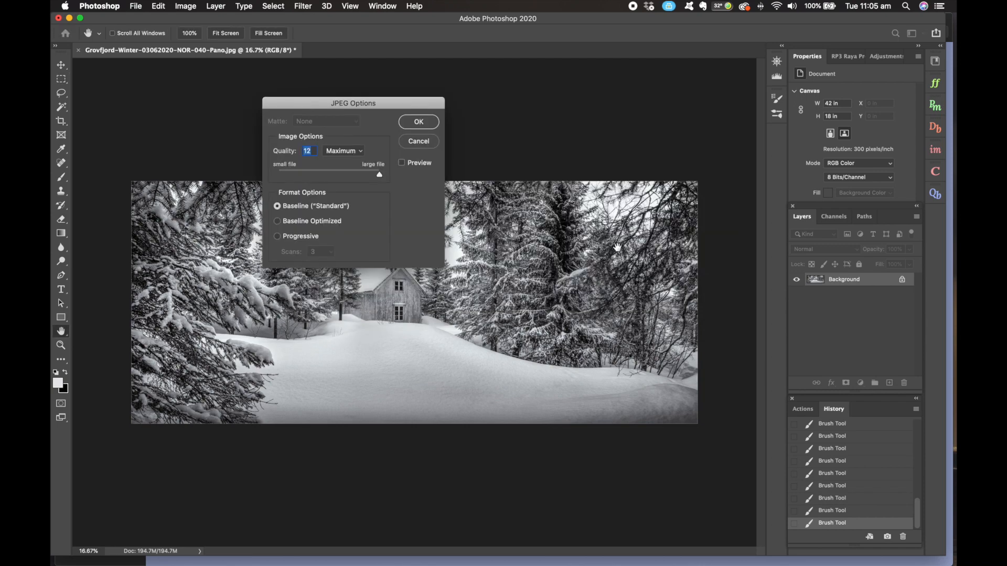
click(419, 123)
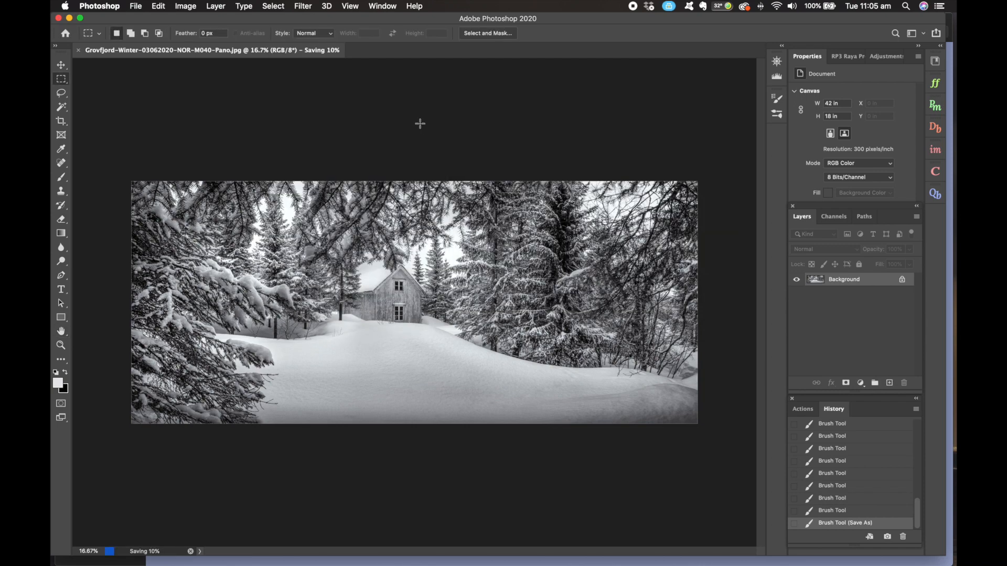